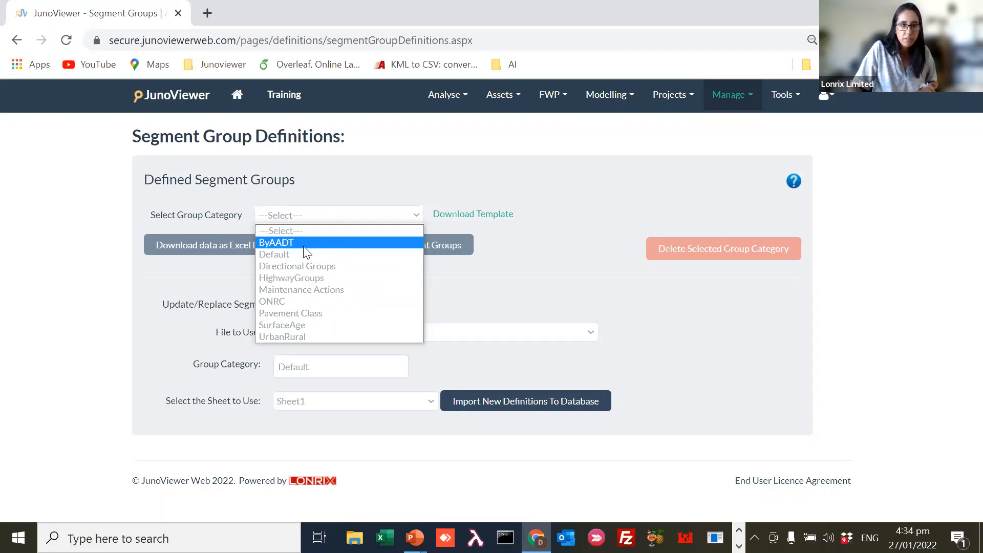
# Step: Display the segment groups of the Directional Groups category and review the Both, Decreasing and Increasing entries
pyautogui.click(355, 268)
pyautogui.click(416, 258)
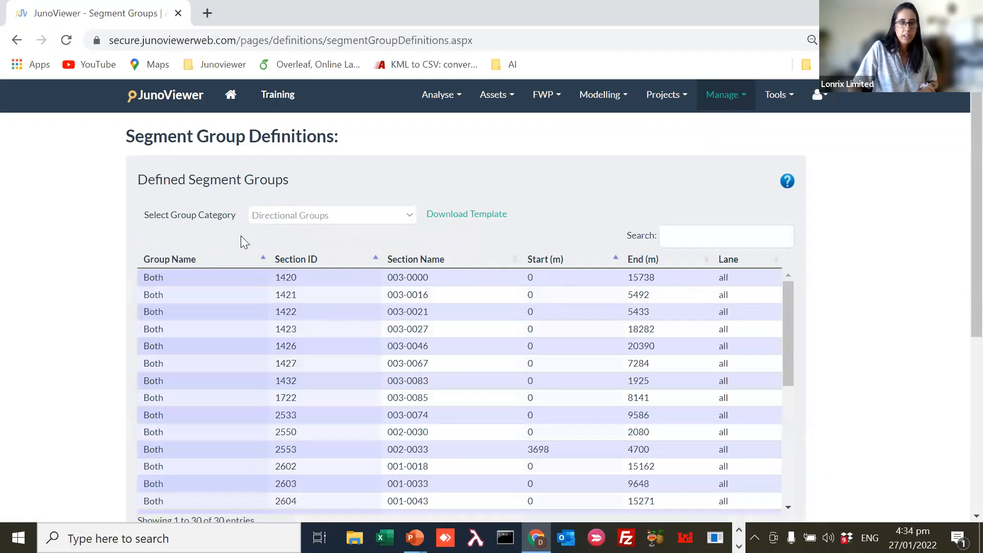
pyautogui.scroll(-3, 241, 238)
pyautogui.scroll(3, 674, 258)
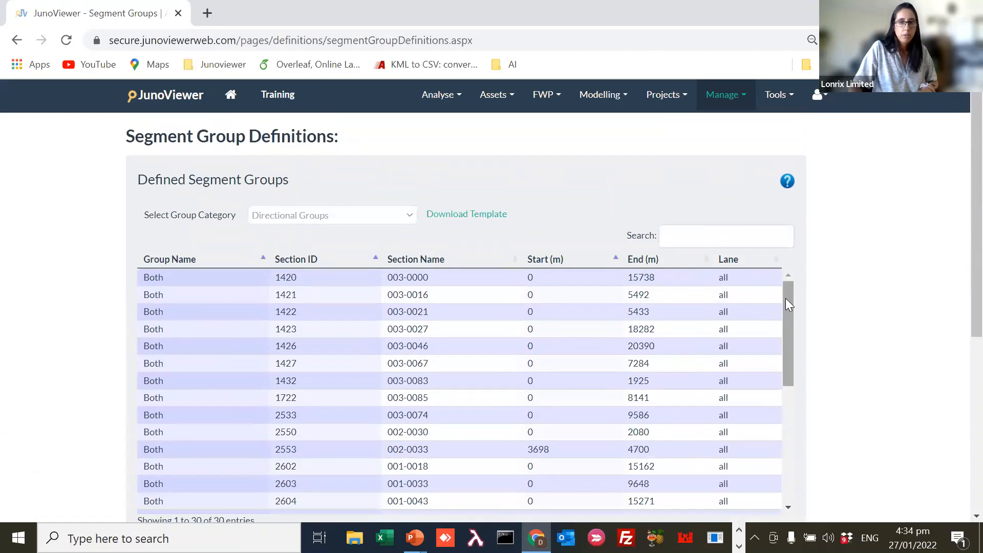
pyautogui.moveTo(786, 298); pyautogui.dragTo(786, 414)
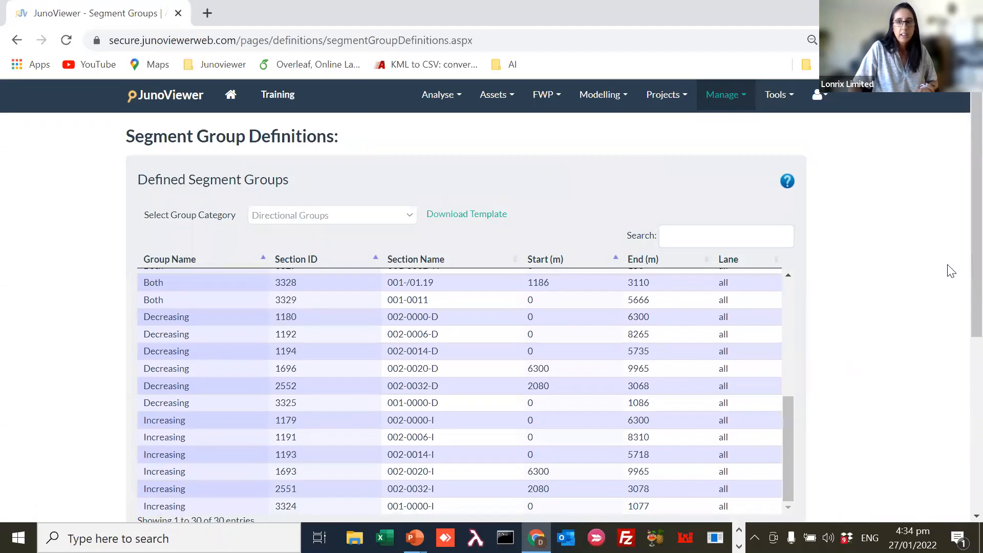
pyautogui.scroll(-2, 960, 231)
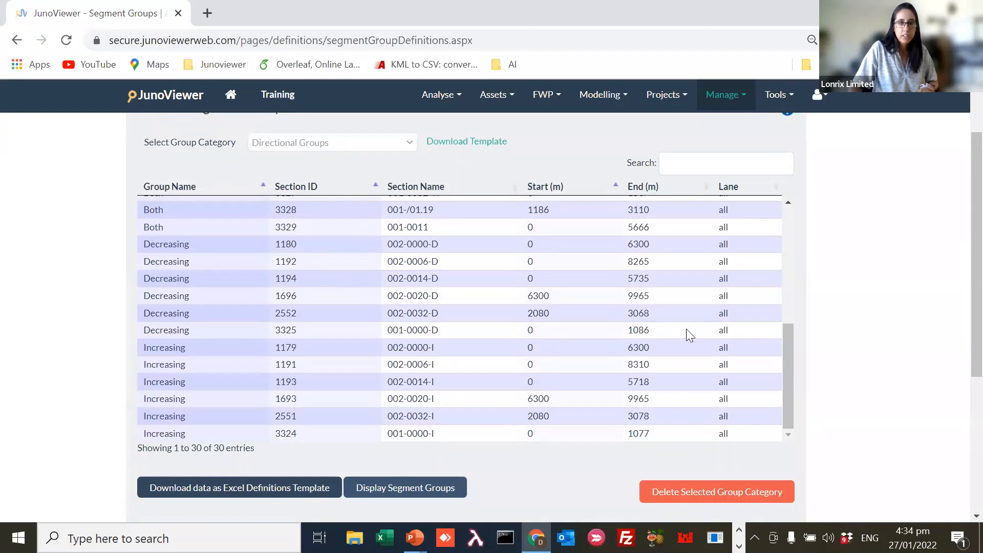
# Step: Display the segment groups of the Maintenance Actions category and look through the HighMaint and LowMaint entries
pyautogui.click(360, 147)
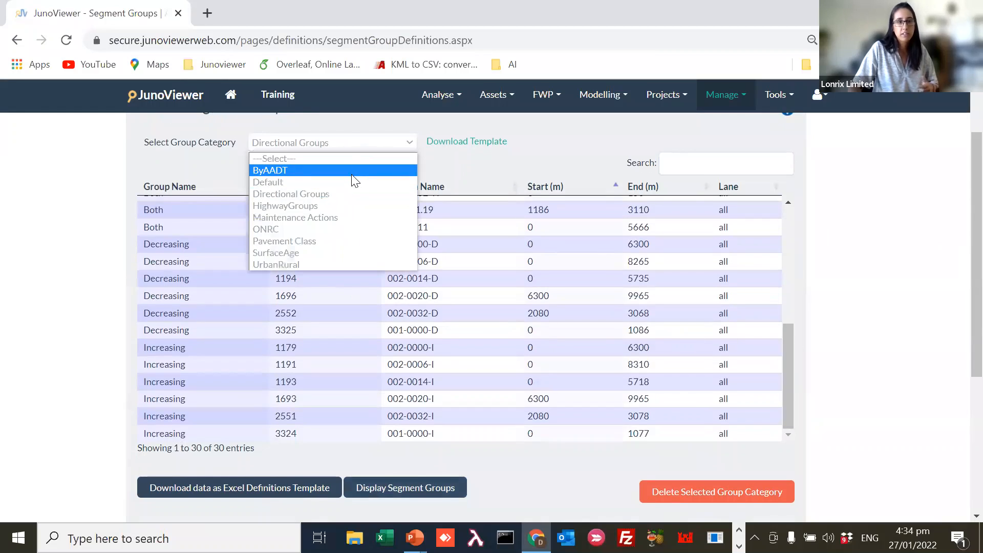
pyautogui.click(351, 217)
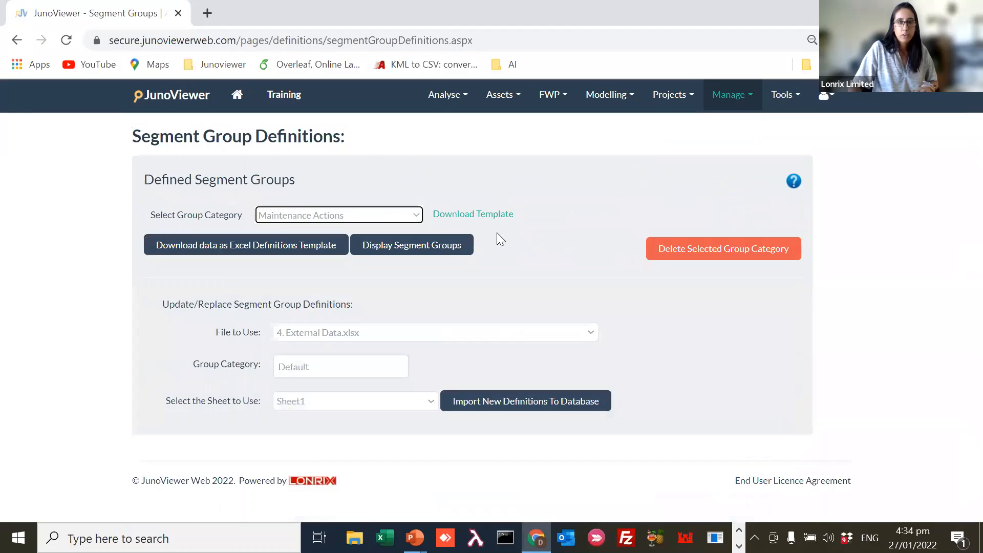
pyautogui.click(448, 249)
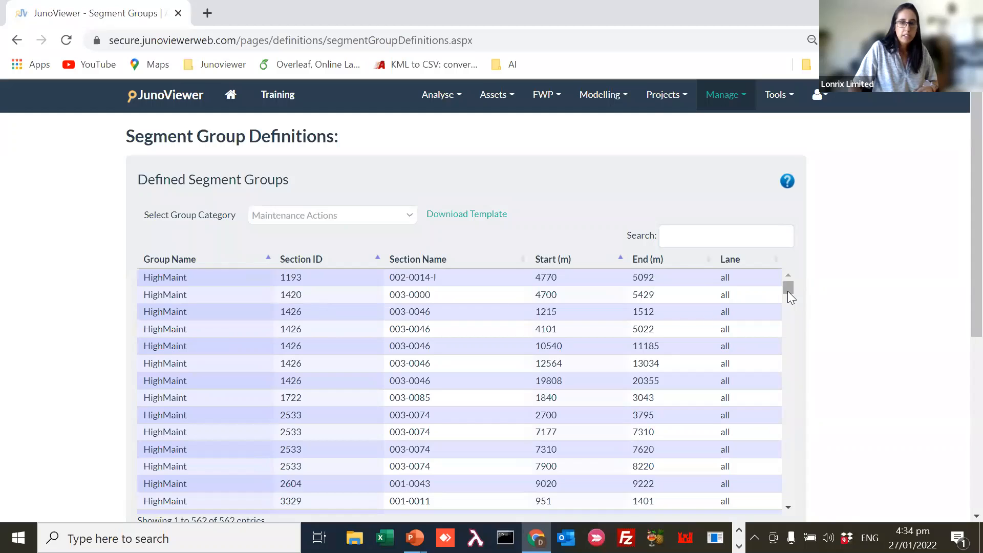
pyautogui.moveTo(787, 291)
pyautogui.mouseDown()
pyautogui.moveTo(782, 476)
pyautogui.moveTo(792, 296)
pyautogui.mouseUp()
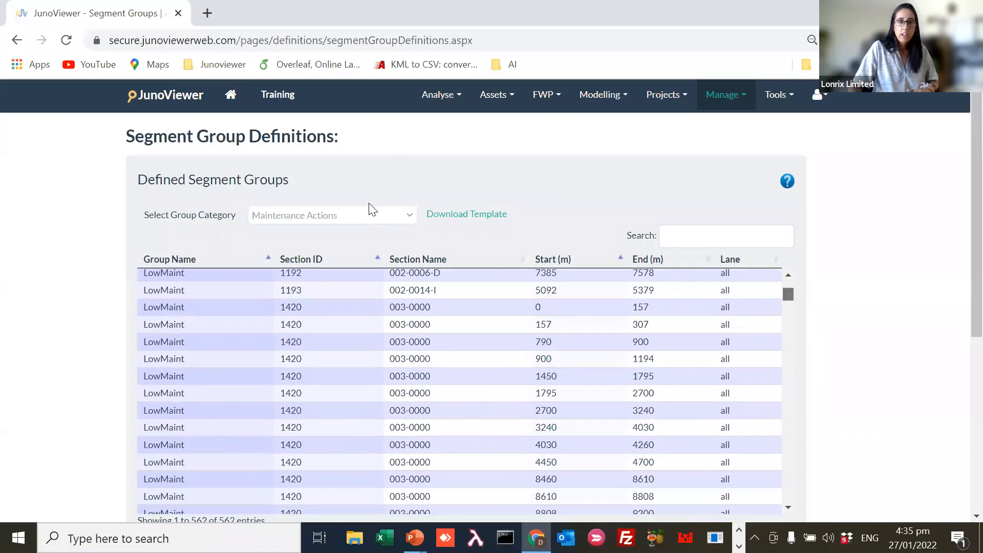
# Step: Display the segment groups of the ByAADT category and examine how its sections are grouped by traffic volume
pyautogui.click(372, 209)
pyautogui.click(351, 241)
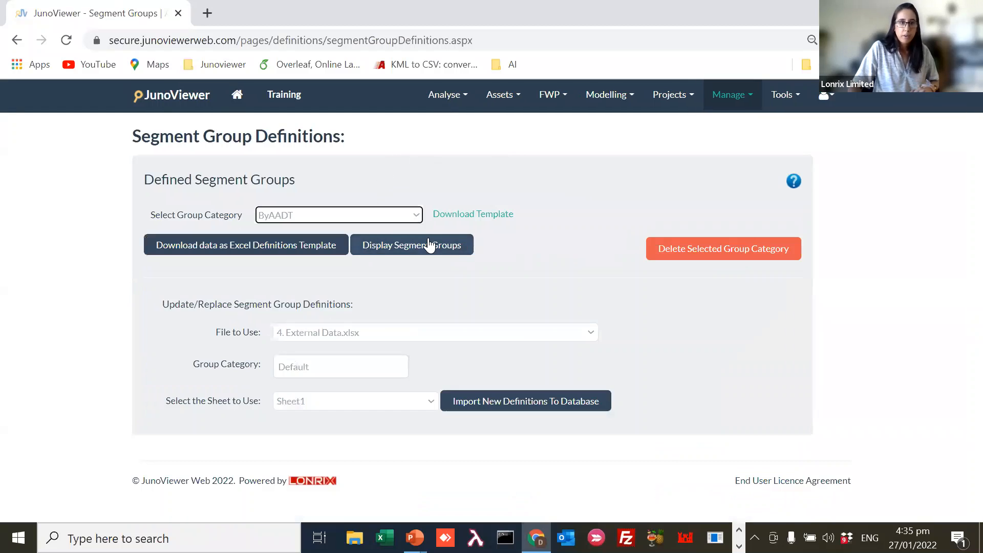
pyautogui.click(388, 244)
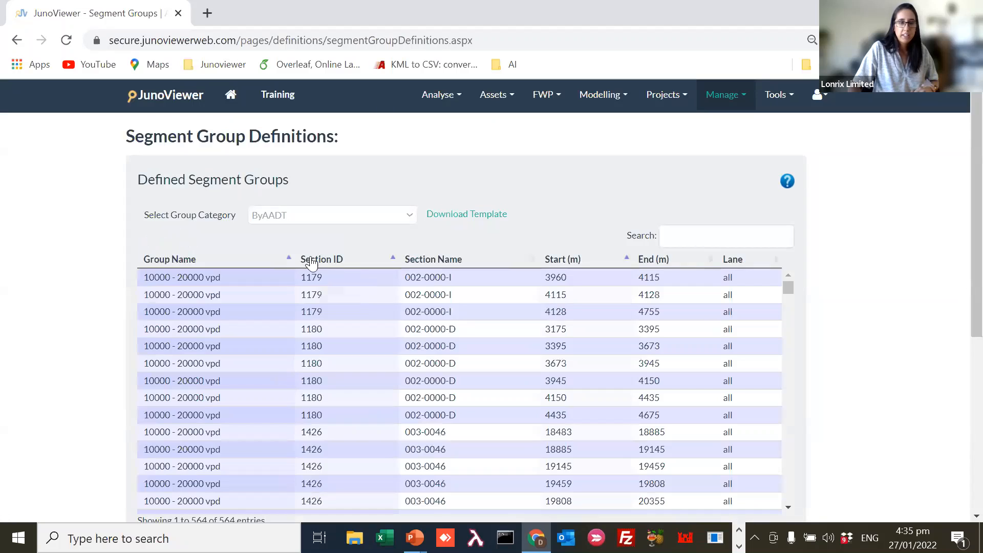
pyautogui.scroll(-1, 960, 205)
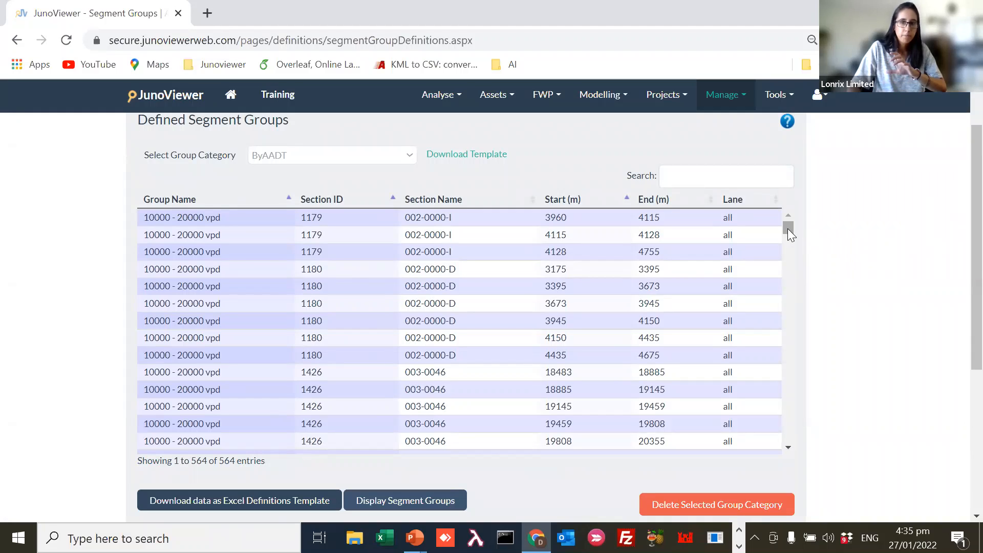
pyautogui.moveTo(787, 229); pyautogui.dragTo(790, 297)
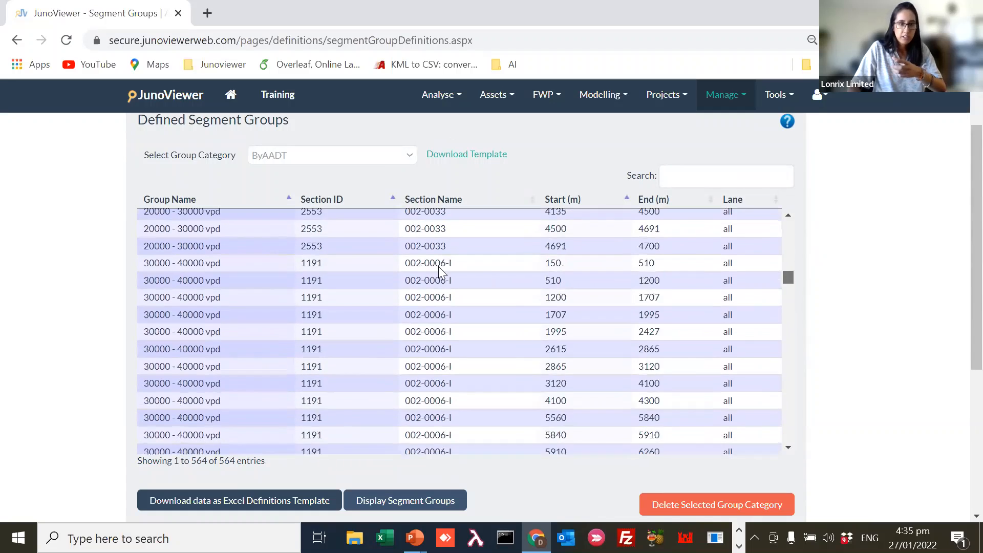
pyautogui.scroll(-10, 193, 397)
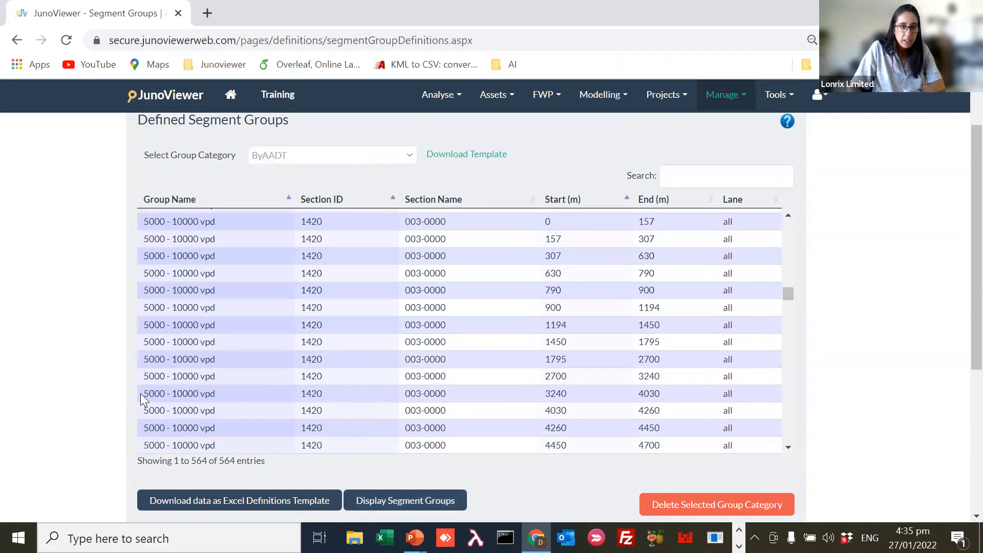
pyautogui.moveTo(141, 393); pyautogui.dragTo(159, 397)
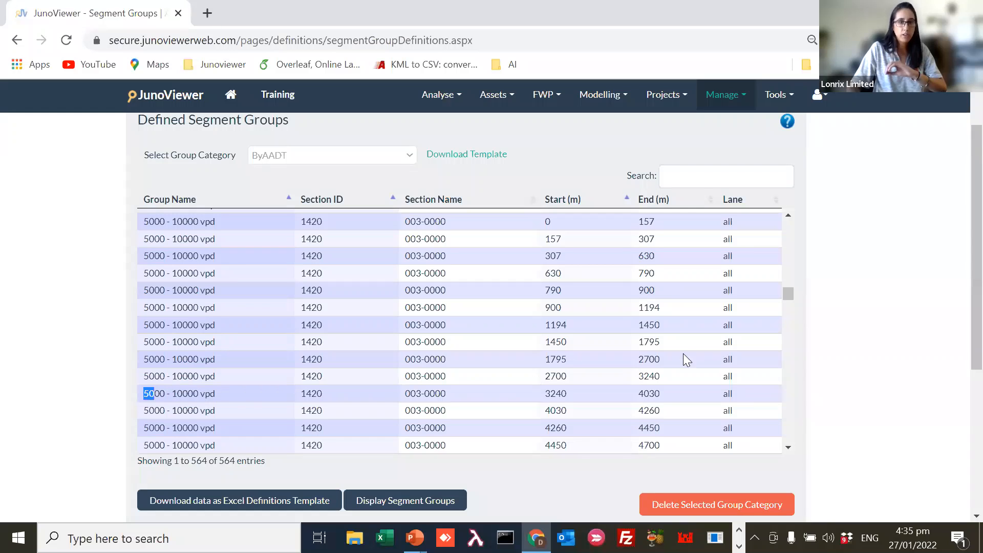
pyautogui.moveTo(789, 299); pyautogui.dragTo(797, 345)
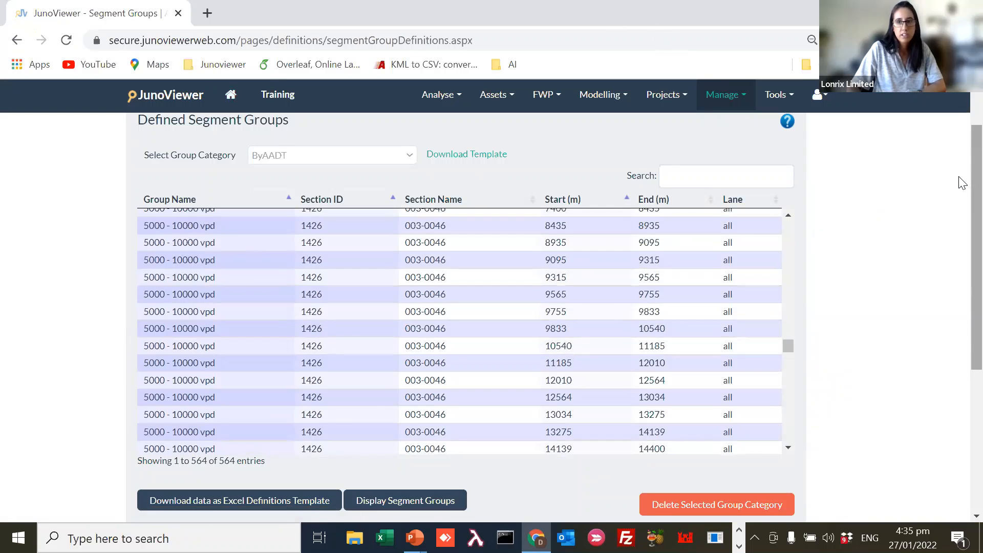
pyautogui.scroll(-3, 962, 183)
pyautogui.scroll(1, 960, 277)
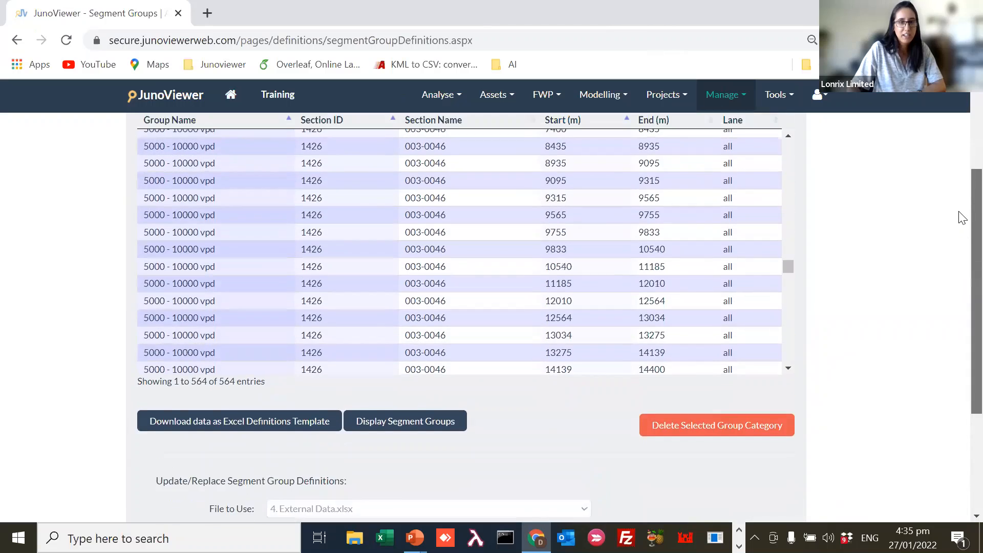
pyautogui.scroll(2, 960, 204)
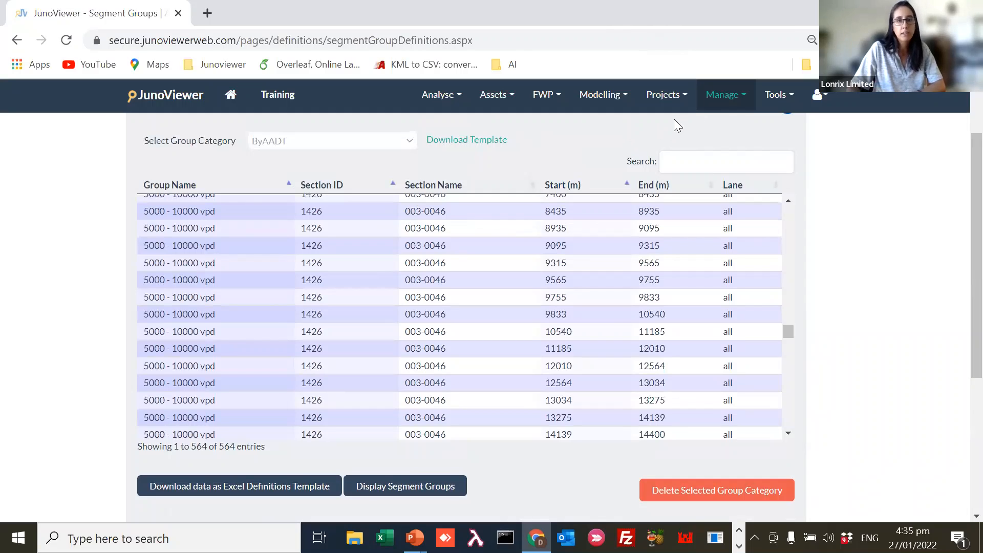
# Step: Open the Group Compare analysis view
pyautogui.click(449, 109)
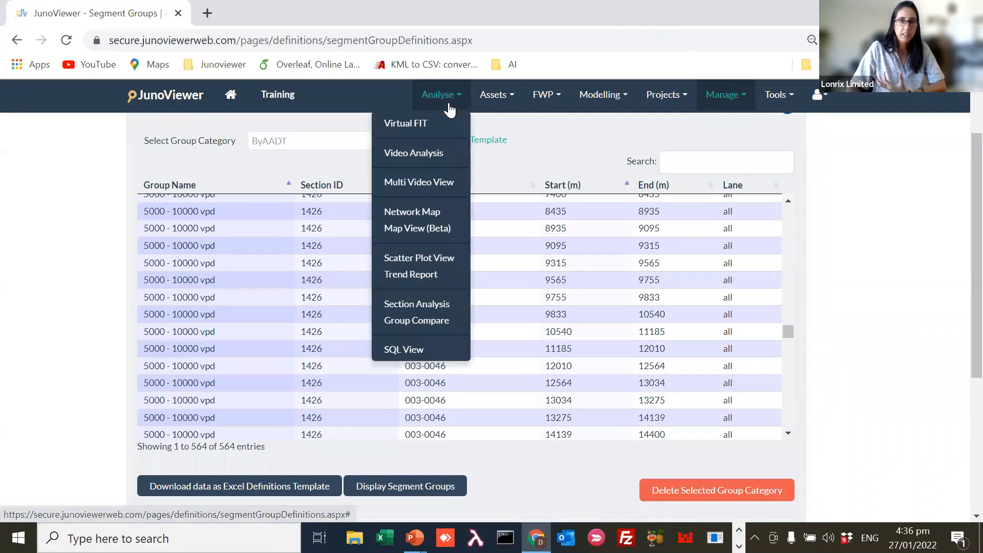
pyautogui.click(428, 321)
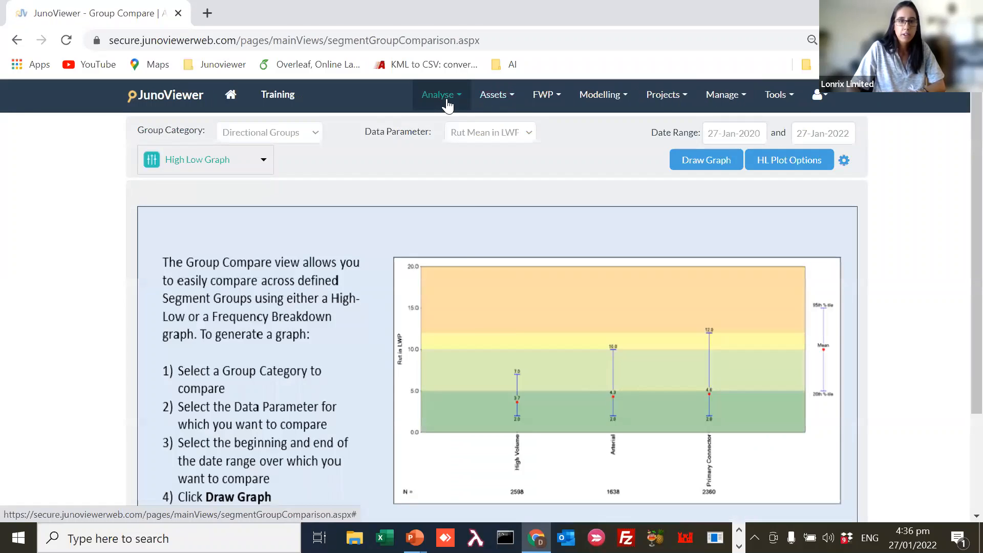
pyautogui.click(445, 99)
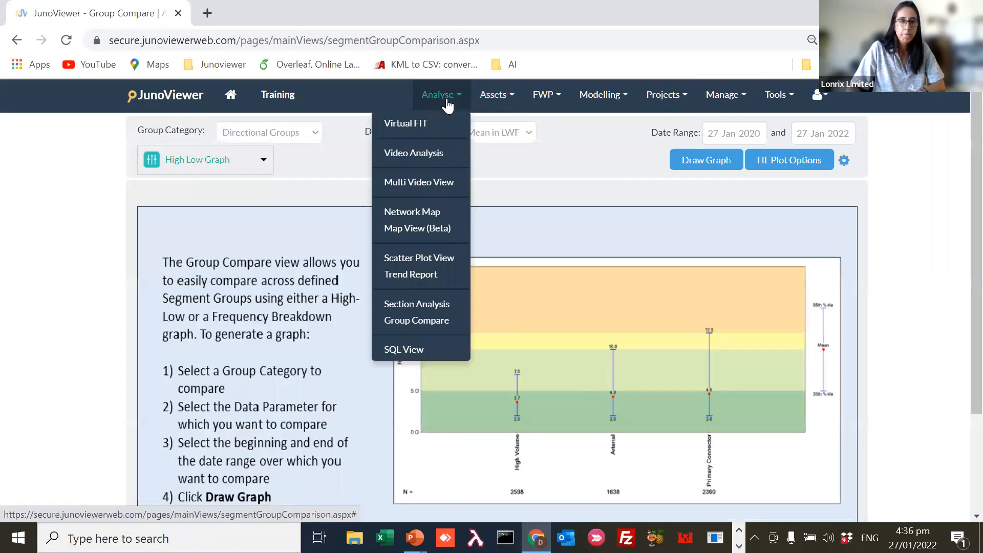
pyautogui.click(435, 320)
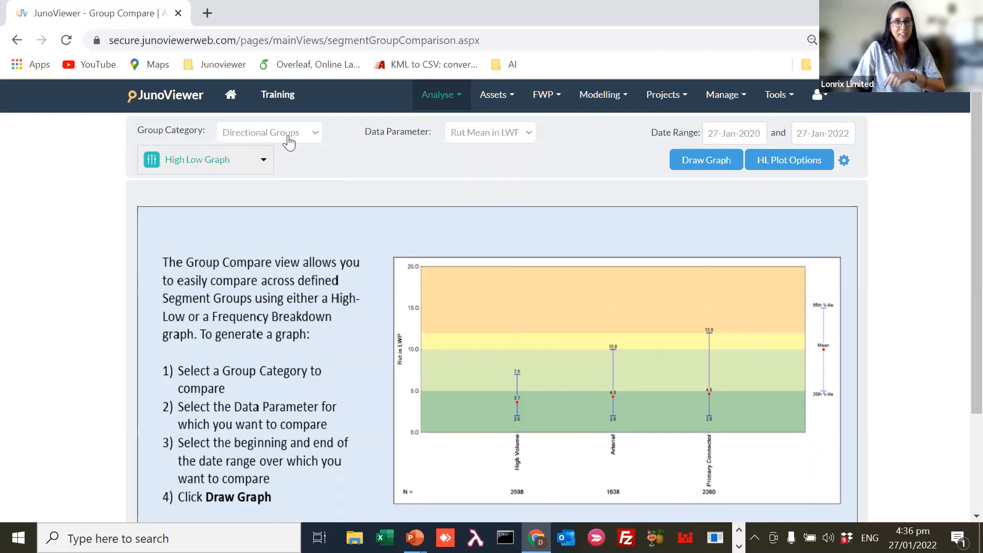
# Step: Set the comparison's group category to Maintenance Actions and keep Rut Mean in LWP as the data parameter
pyautogui.click(266, 137)
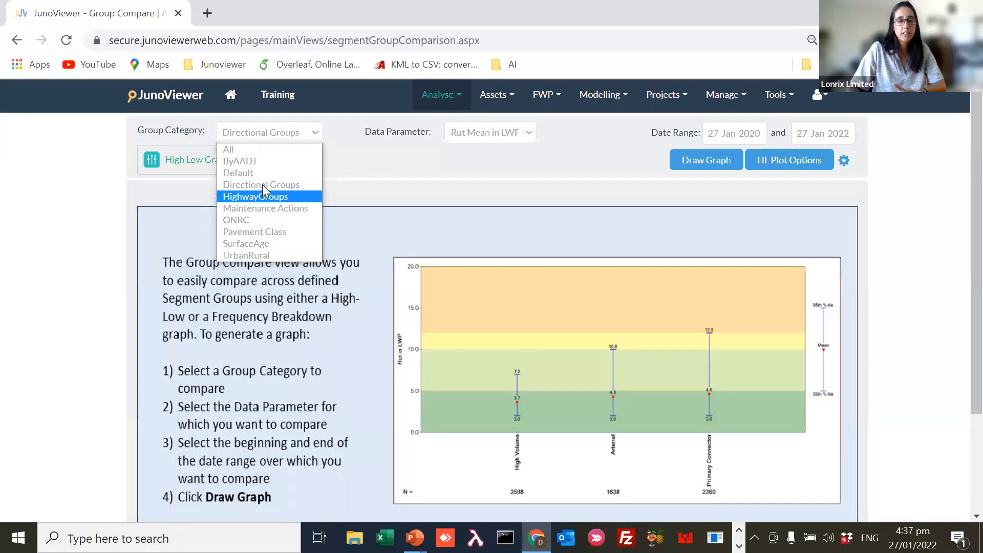
pyautogui.click(280, 210)
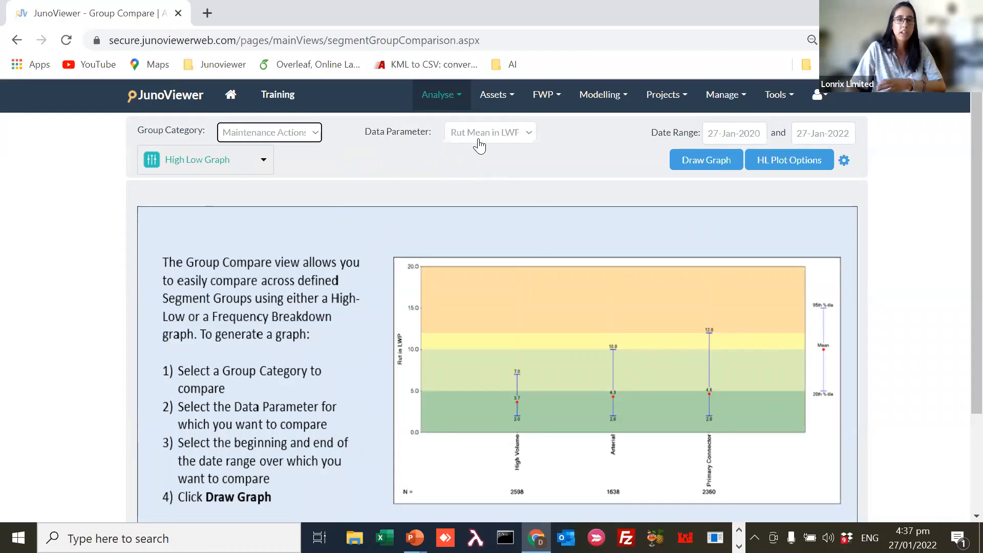
pyautogui.click(480, 134)
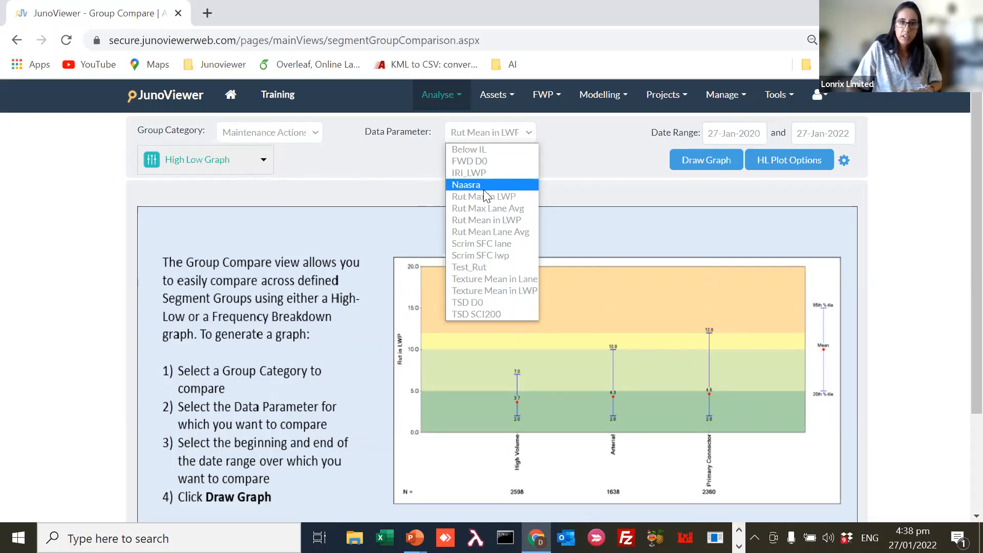
pyautogui.click(528, 139)
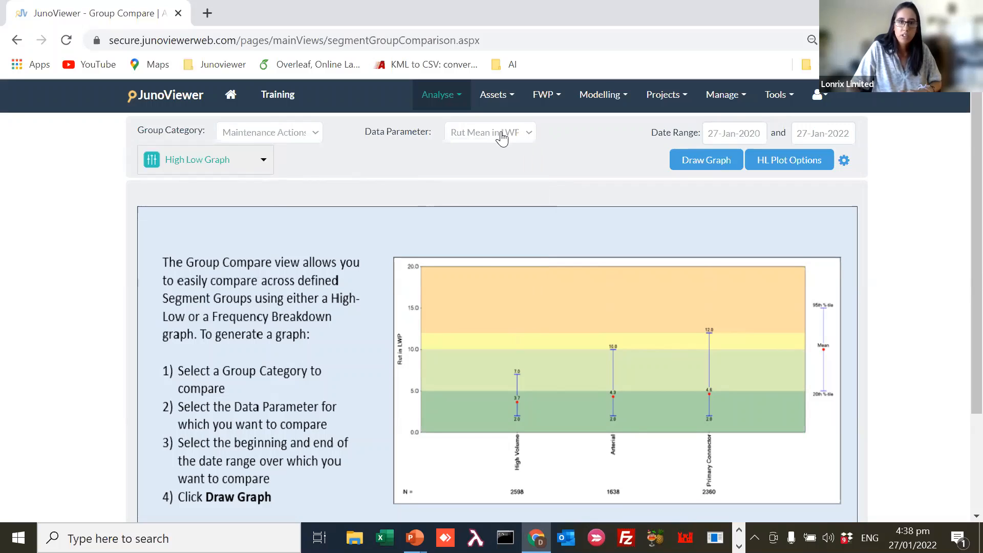
pyautogui.click(466, 136)
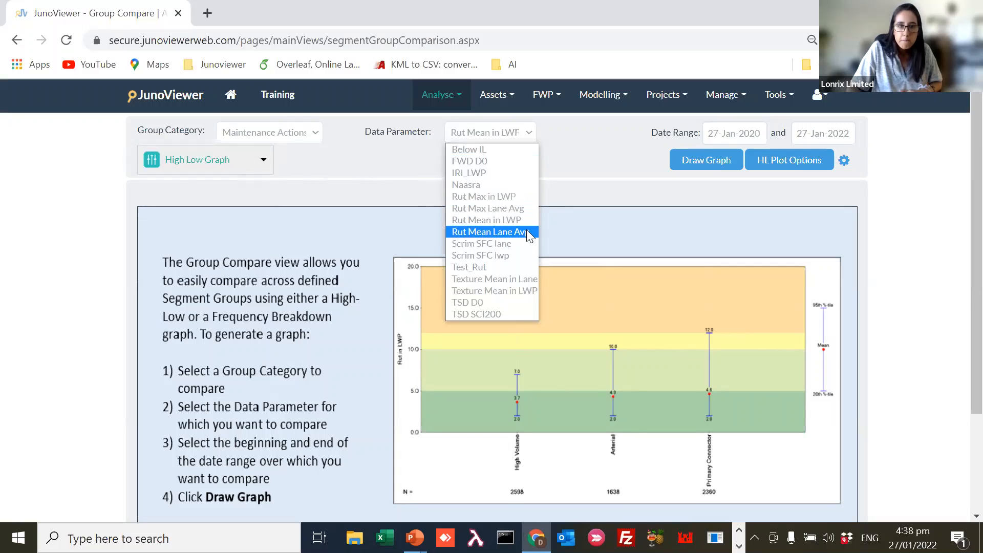
pyautogui.click(524, 224)
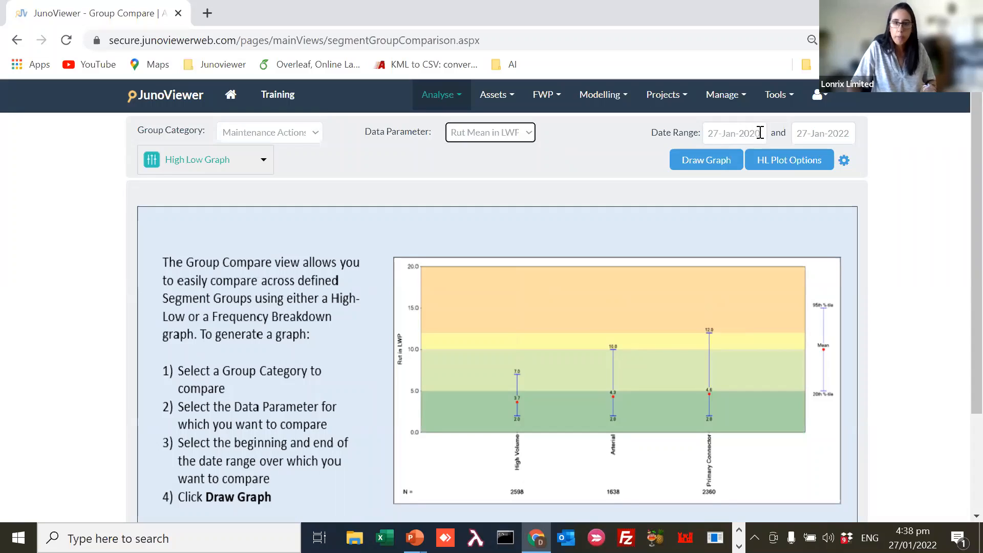
# Step: Set the end of the comparison's date range to 27-Jan-2021, keeping 27-Jan-2020 as the start
pyautogui.click(847, 135)
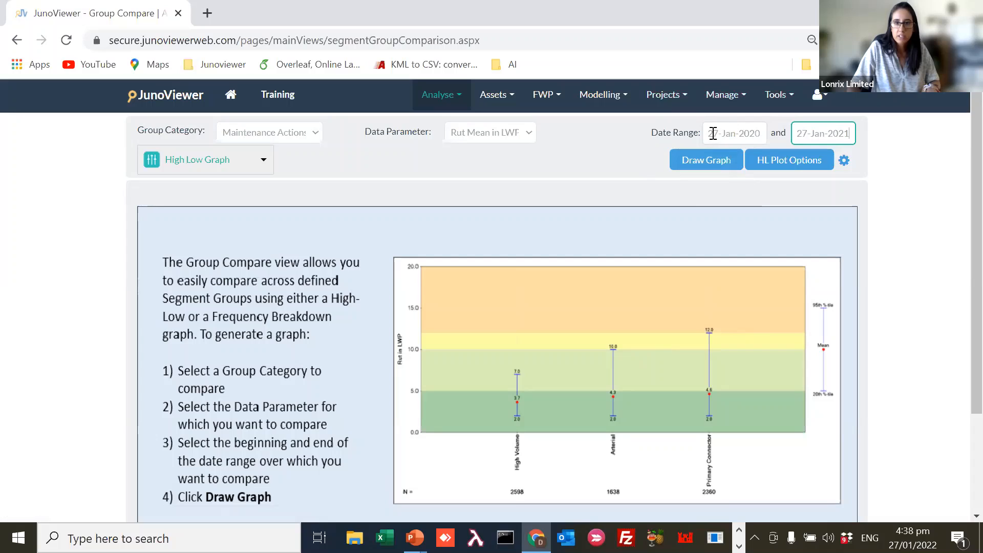
pyautogui.moveTo(713, 133); pyautogui.dragTo(755, 131)
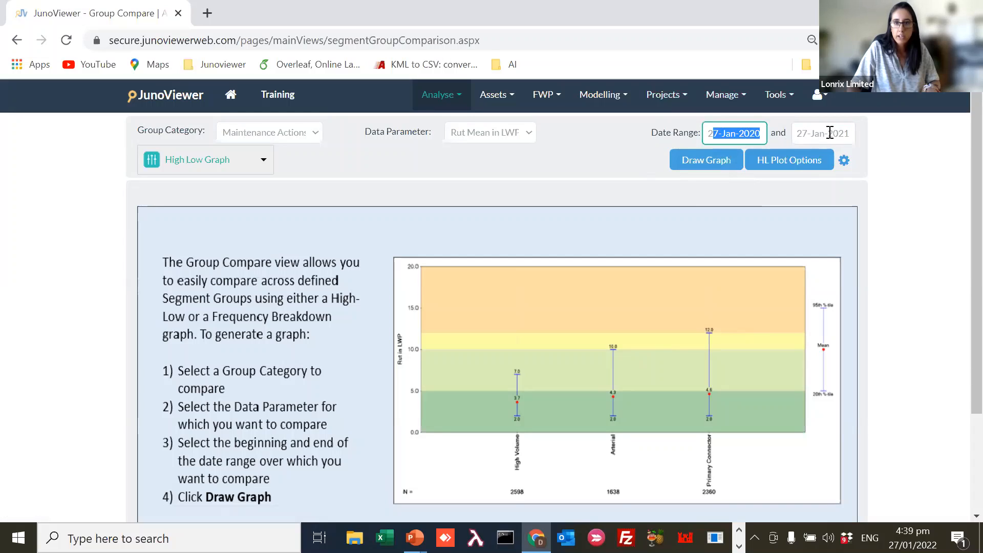
pyautogui.moveTo(828, 133); pyautogui.dragTo(870, 143)
pyautogui.click(600, 173)
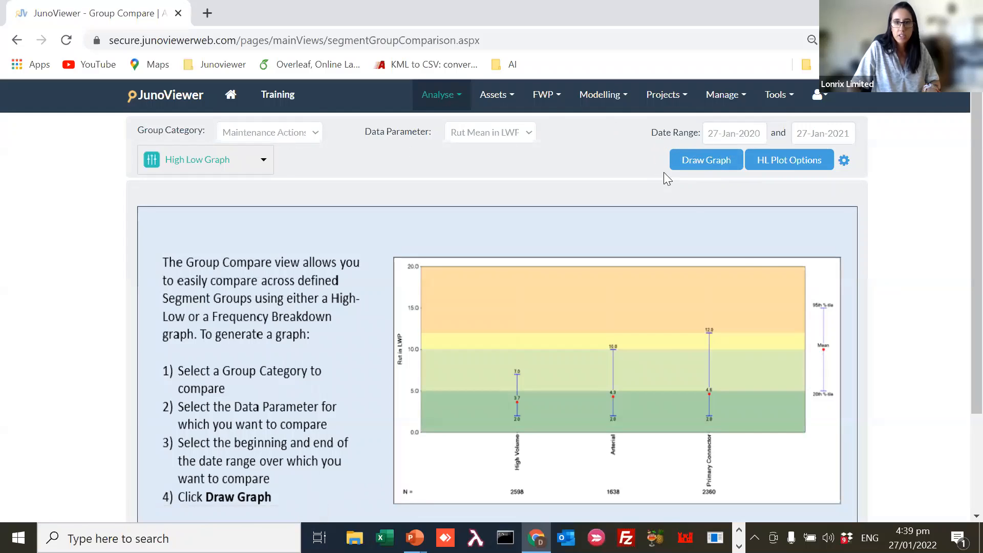
# Step: Draw the High Low Graph for the chosen maintenance groups and examine each group's rut values and sample sizes
pyautogui.scroll(-3, 590, 397)
pyautogui.scroll(3, 590, 396)
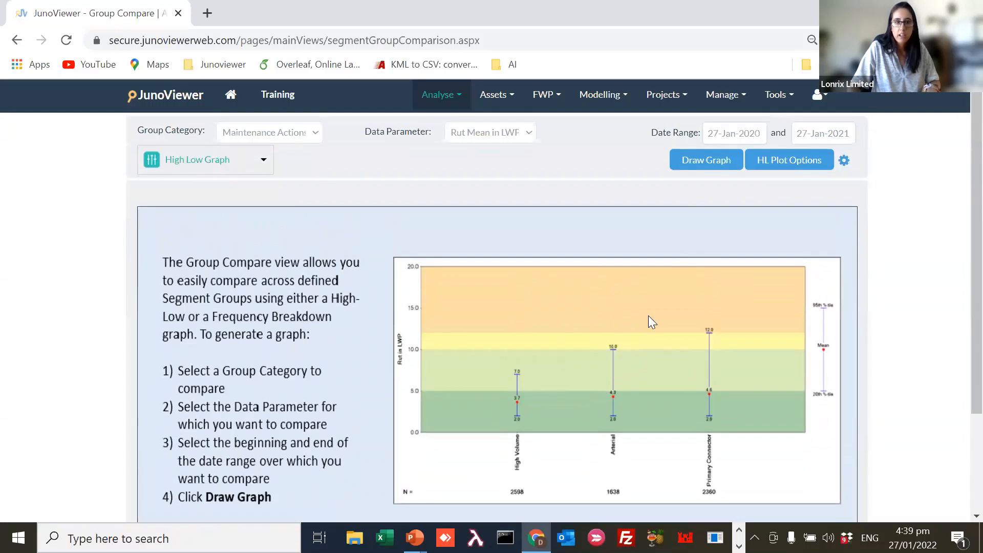
pyautogui.click(724, 159)
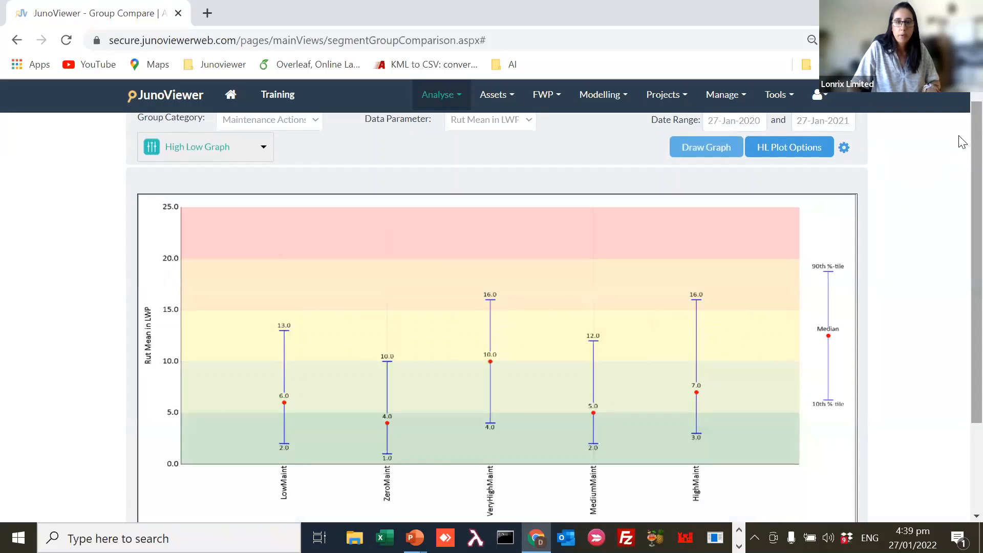
pyautogui.scroll(-1, 961, 142)
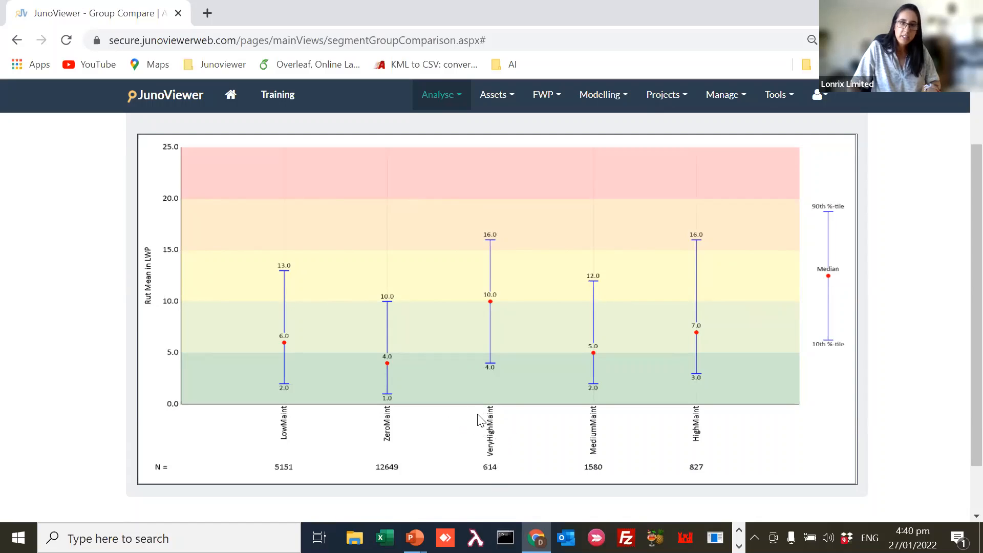
pyautogui.scroll(2, 492, 394)
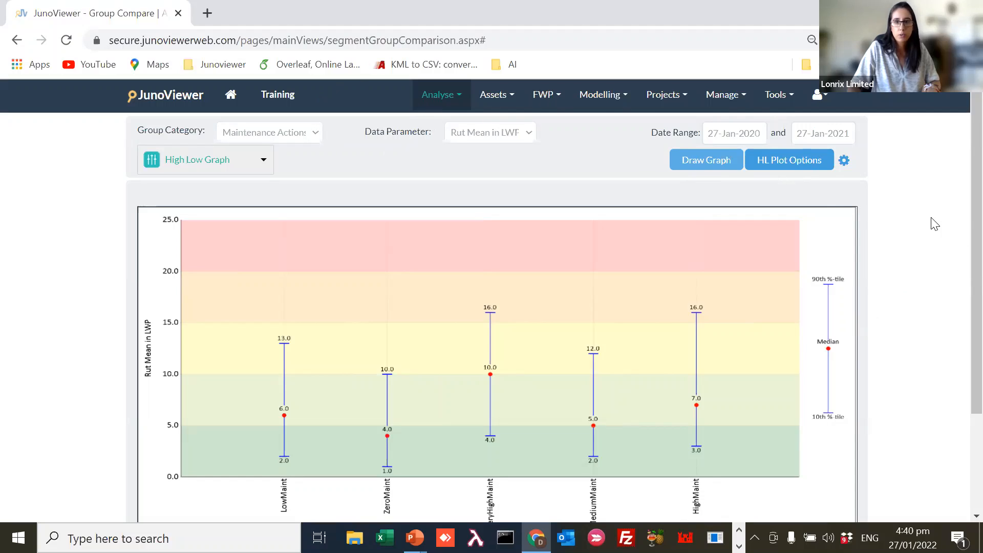
# Step: Set the High-Low plot statistics to 95th Percentile for the upper bar, Mean Value for the centre dot and 15th Percentile for the lower bar
pyautogui.click(793, 162)
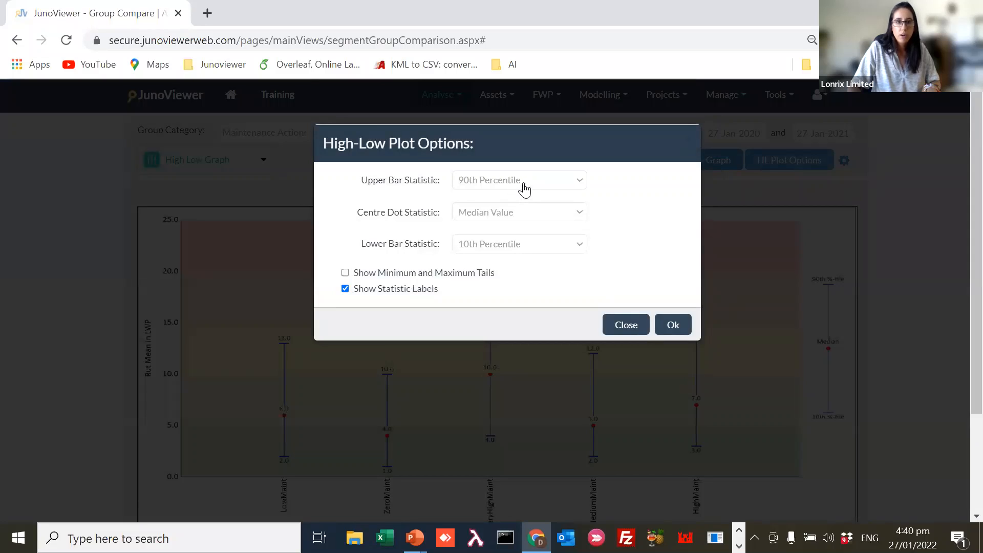
pyautogui.click(524, 185)
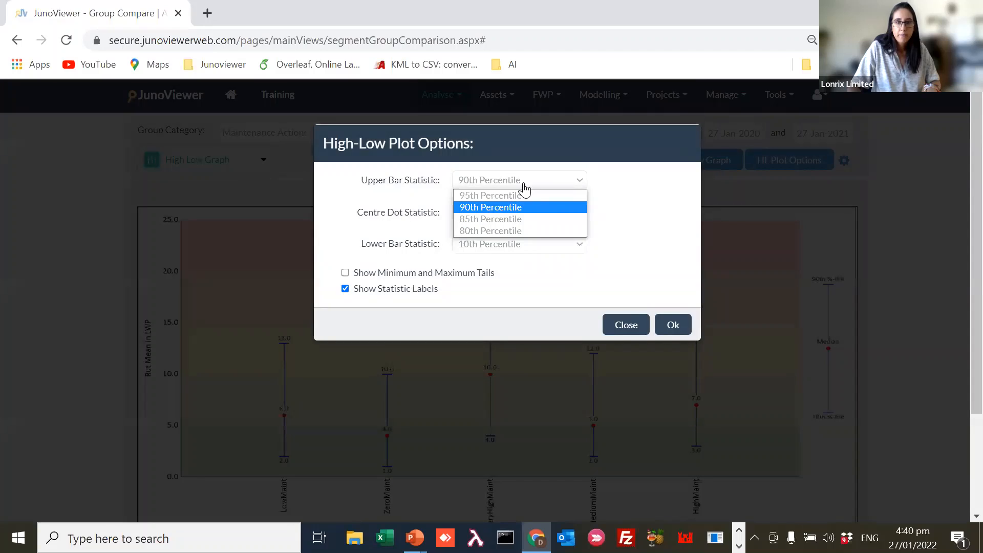
pyautogui.click(526, 195)
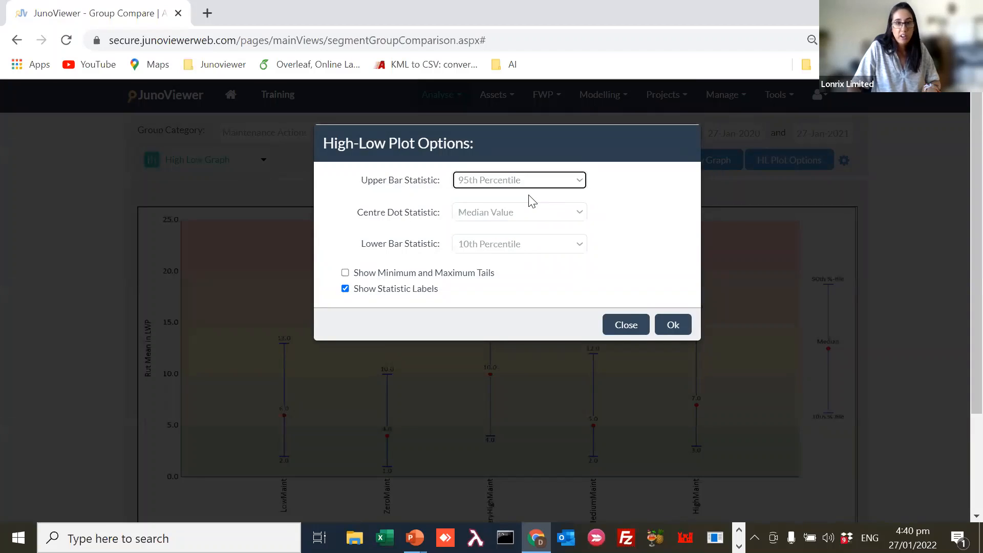
pyautogui.click(528, 212)
pyautogui.click(521, 227)
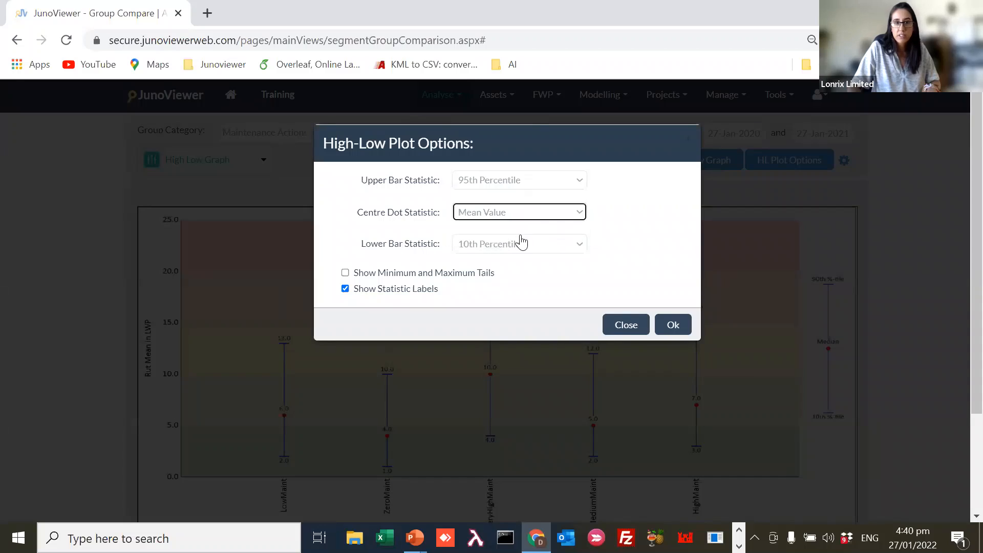
pyautogui.click(520, 246)
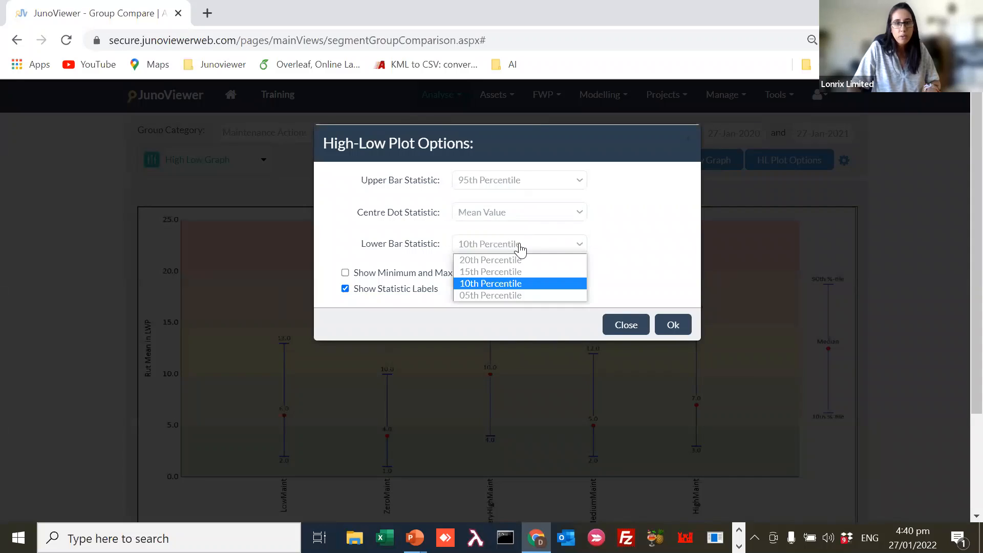
pyautogui.click(534, 273)
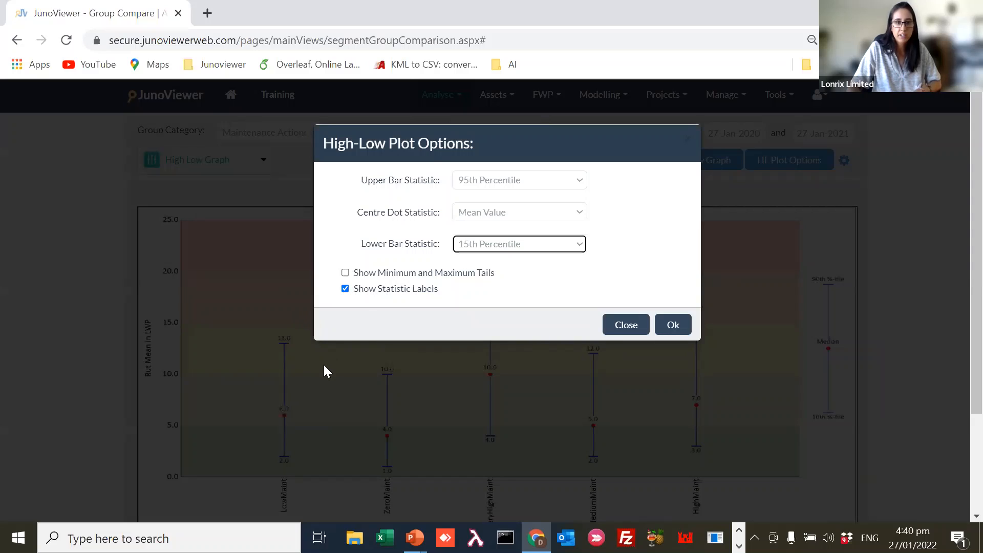
# Step: Enable minimum and maximum tails in the High-Low plot, redraw the graph and examine the maintenance groups
pyautogui.click(381, 276)
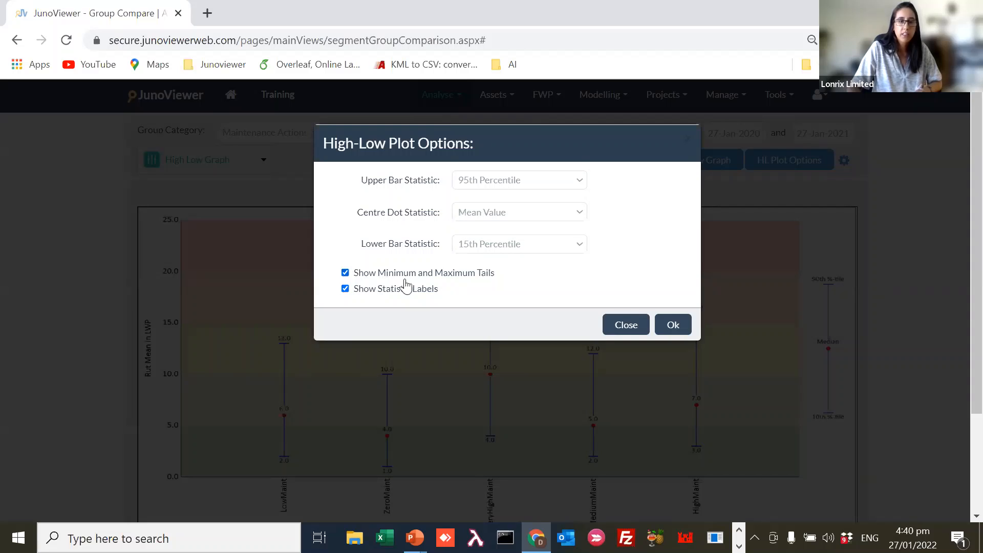
pyautogui.click(673, 330)
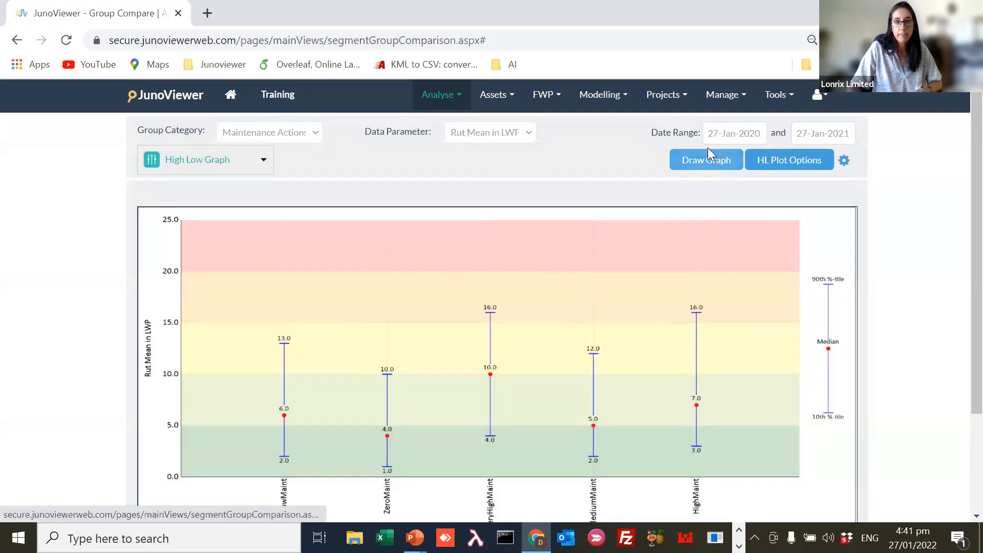
pyautogui.click(699, 166)
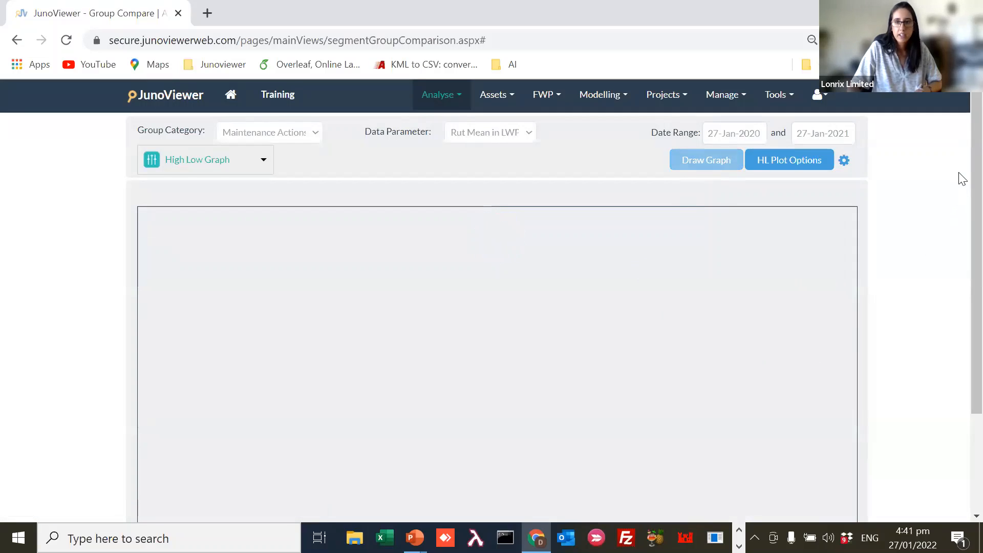
pyautogui.scroll(-1, 960, 177)
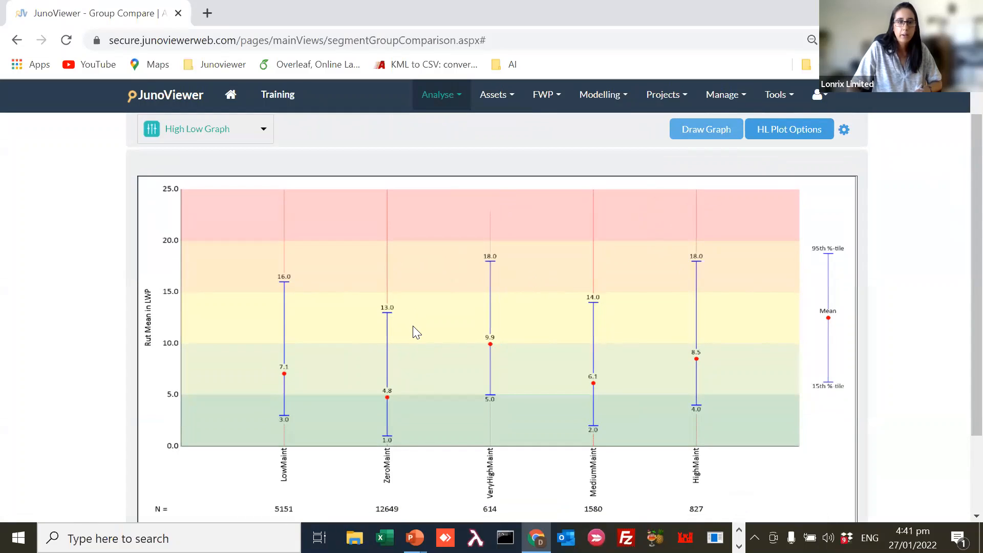
pyautogui.scroll(1, 358, 323)
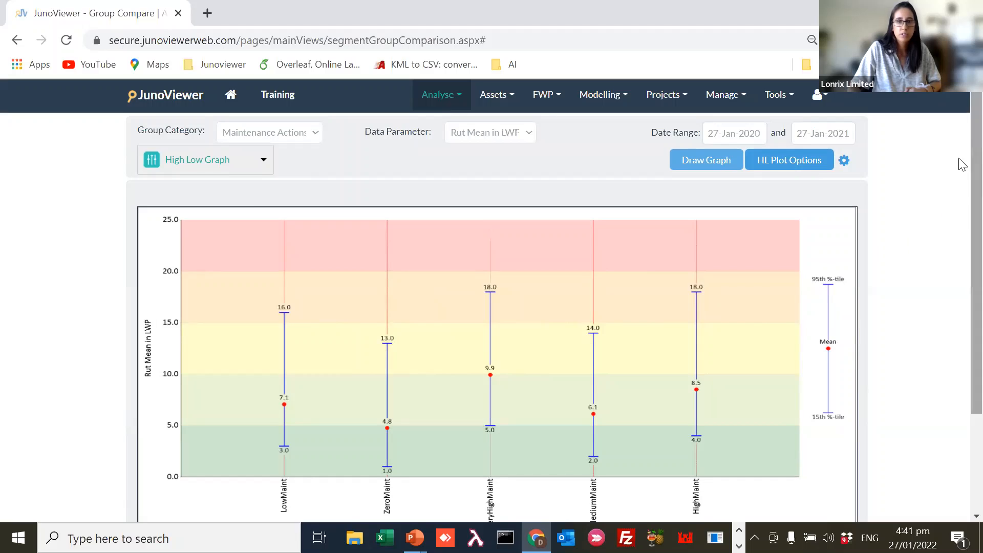
# Step: Draw a Frequency Breakdown of Rut Mean in LWP for the maintenance groups and examine the stacked bars and legend
pyautogui.click(265, 162)
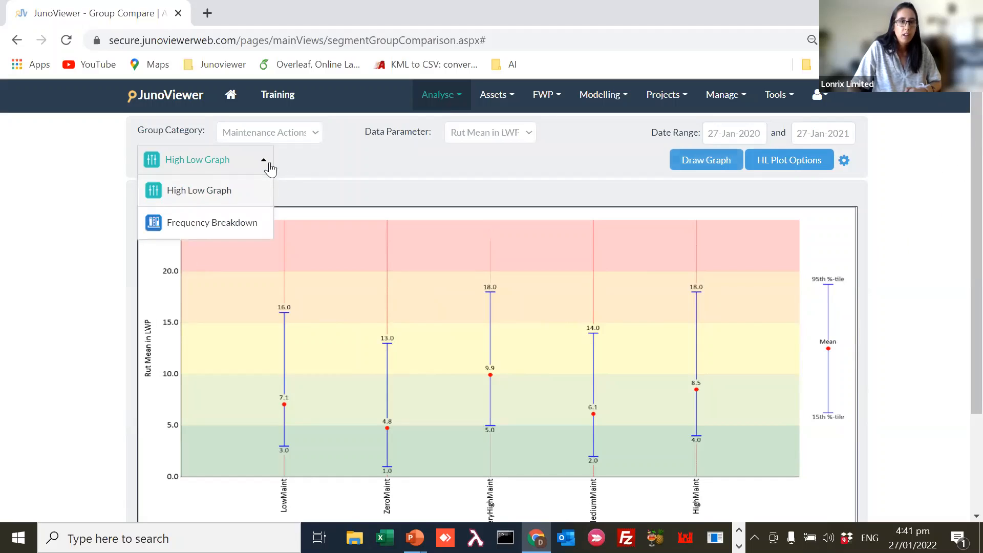
pyautogui.click(210, 232)
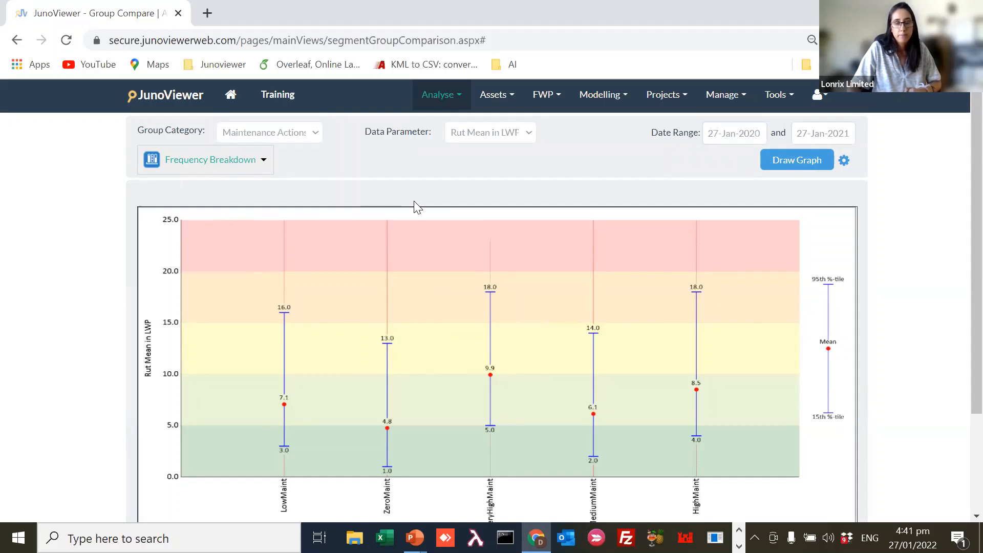
pyautogui.click(782, 168)
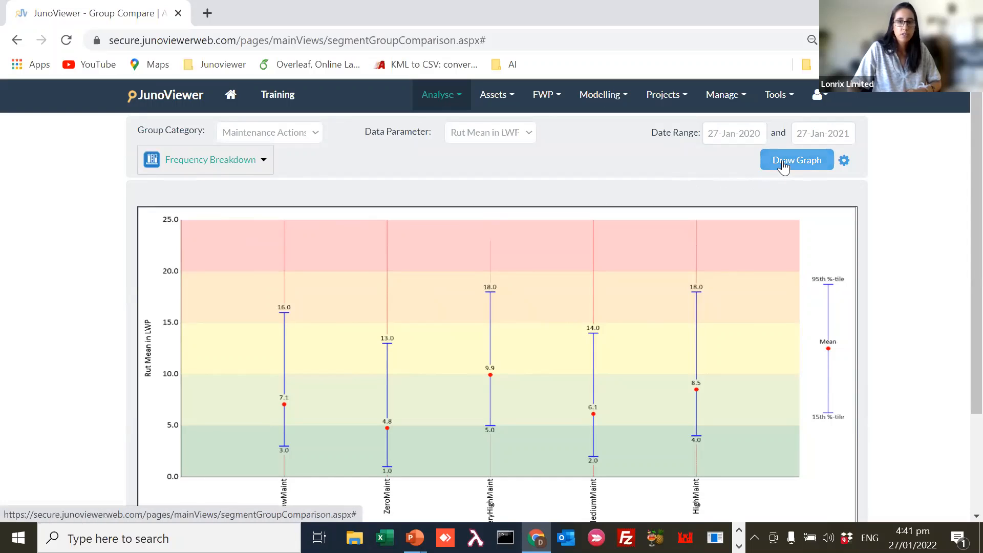
pyautogui.click(782, 163)
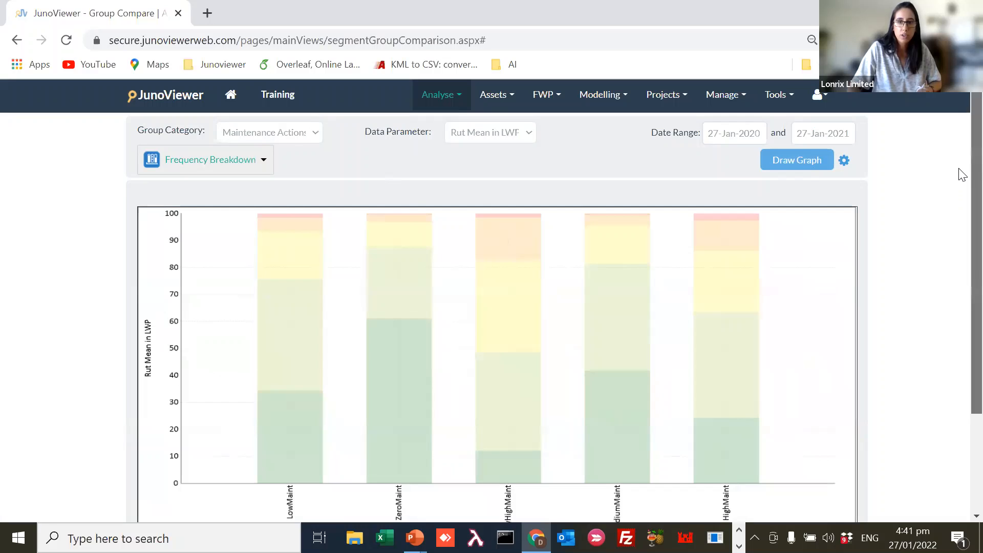
pyautogui.scroll(-2, 962, 177)
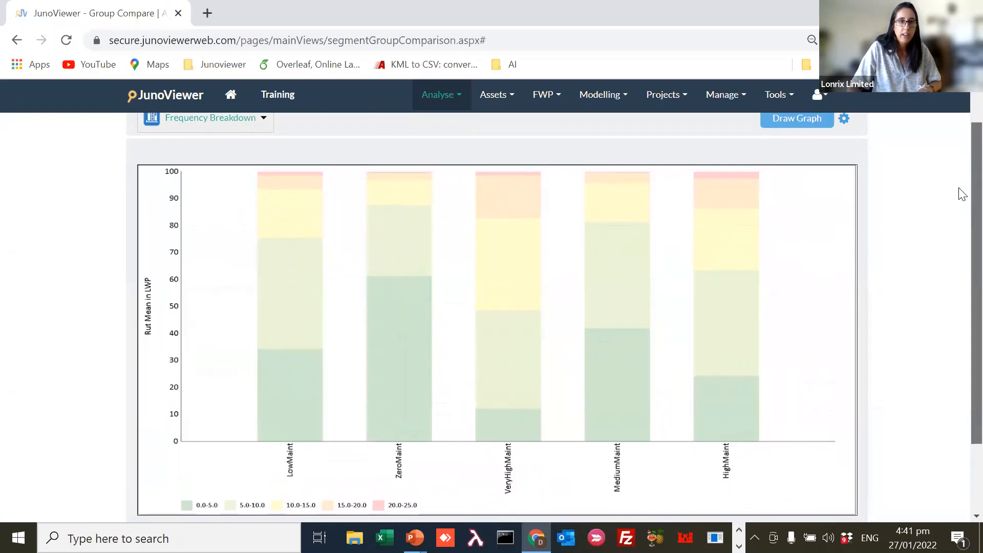
pyautogui.scroll(1, 960, 185)
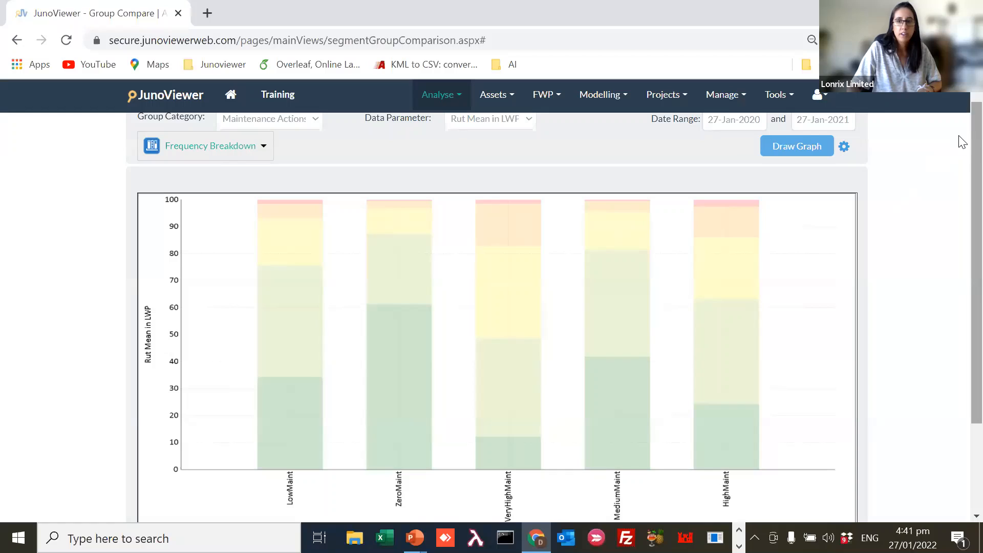
pyautogui.scroll(1, 960, 128)
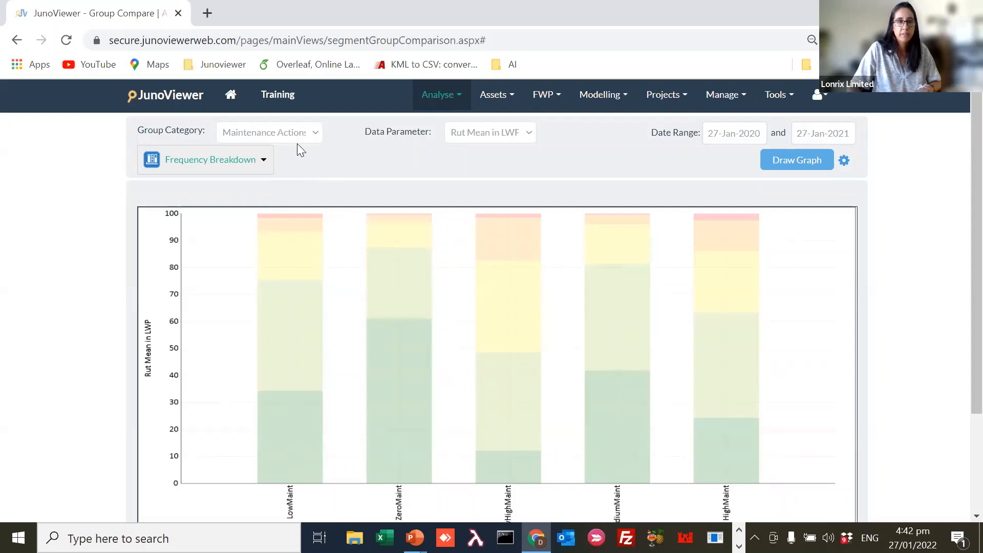
# Step: Set the comparison's group category to ByAADT and its data parameter to Naasra
pyautogui.click(311, 142)
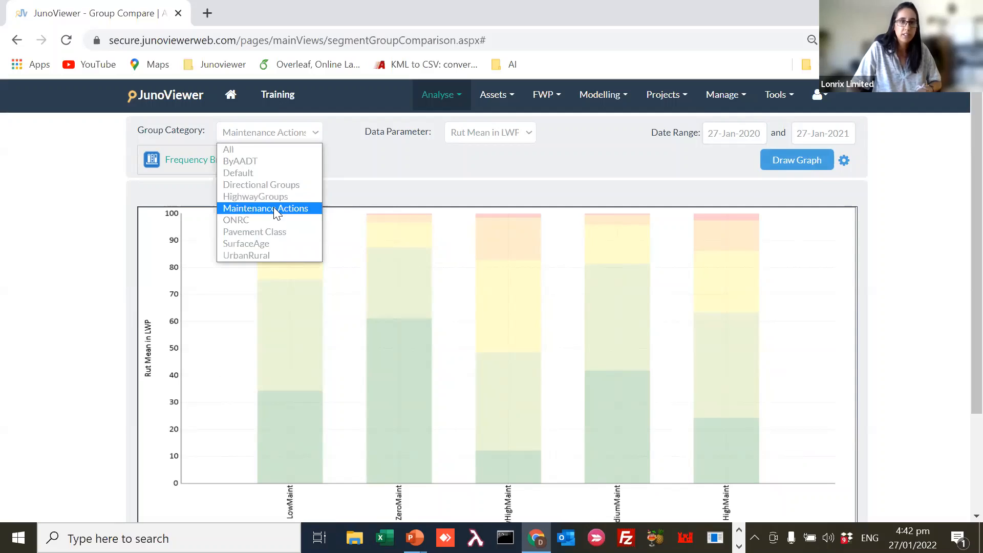
pyautogui.click(281, 163)
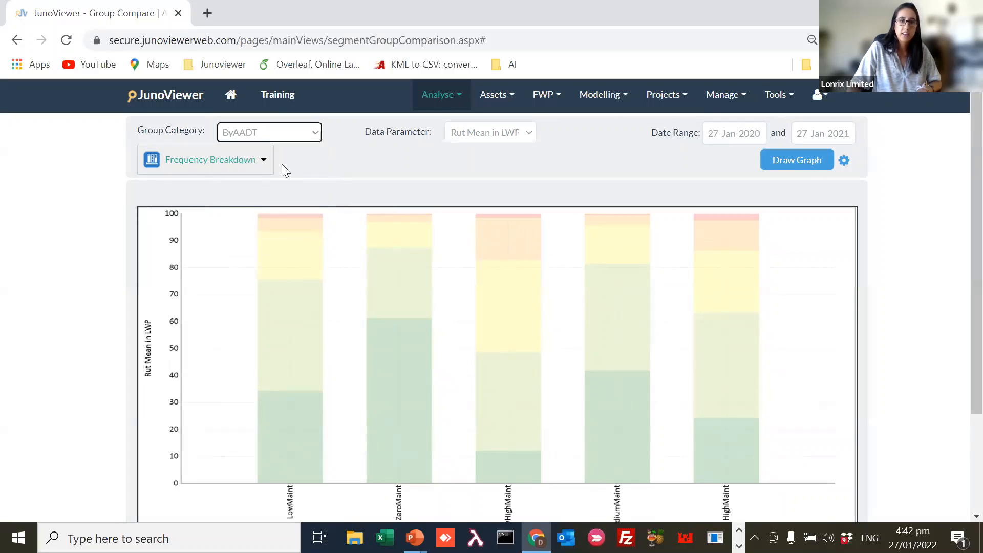
pyautogui.click(526, 136)
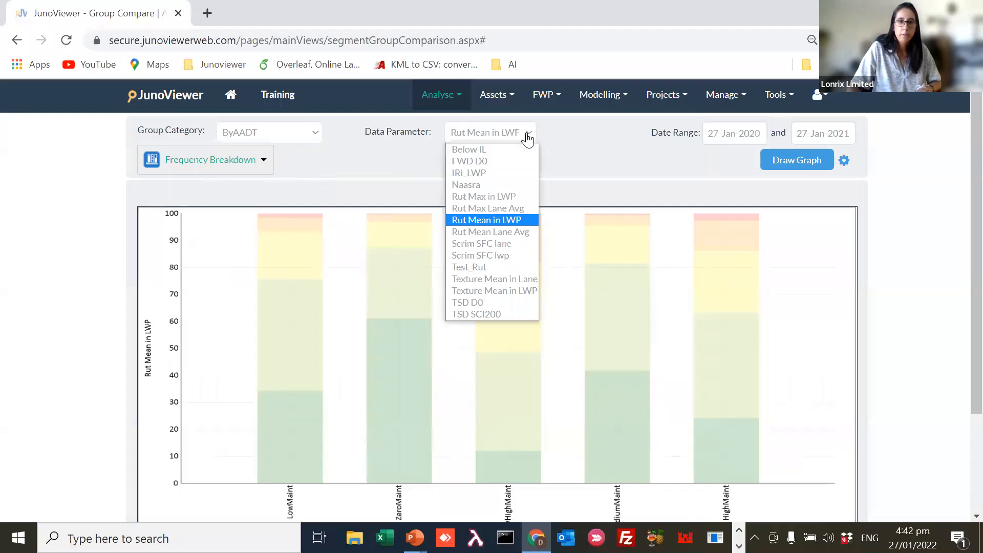
pyautogui.click(502, 186)
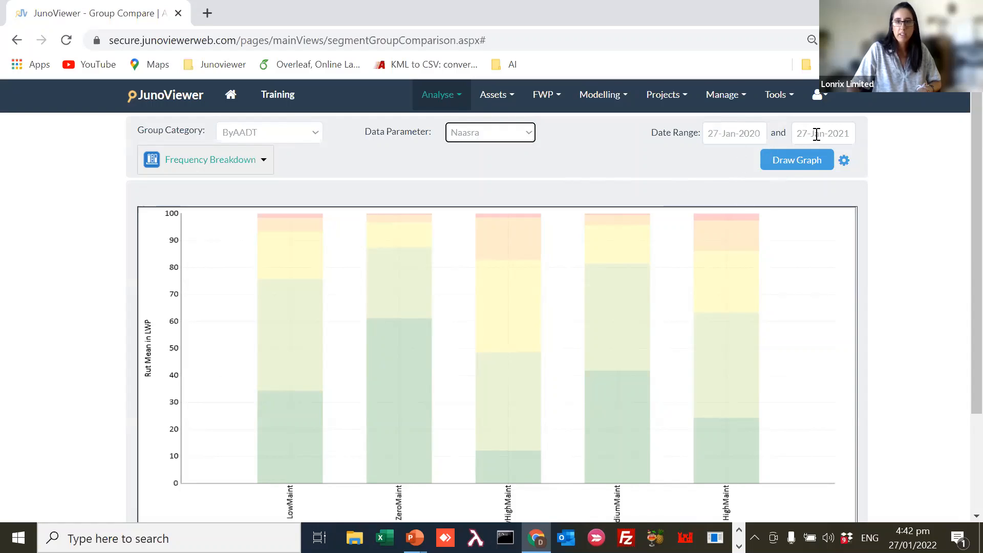
# Step: Draw the Frequency Breakdown of Naasra by traffic volume group and examine its bars and legend
pyautogui.click(792, 160)
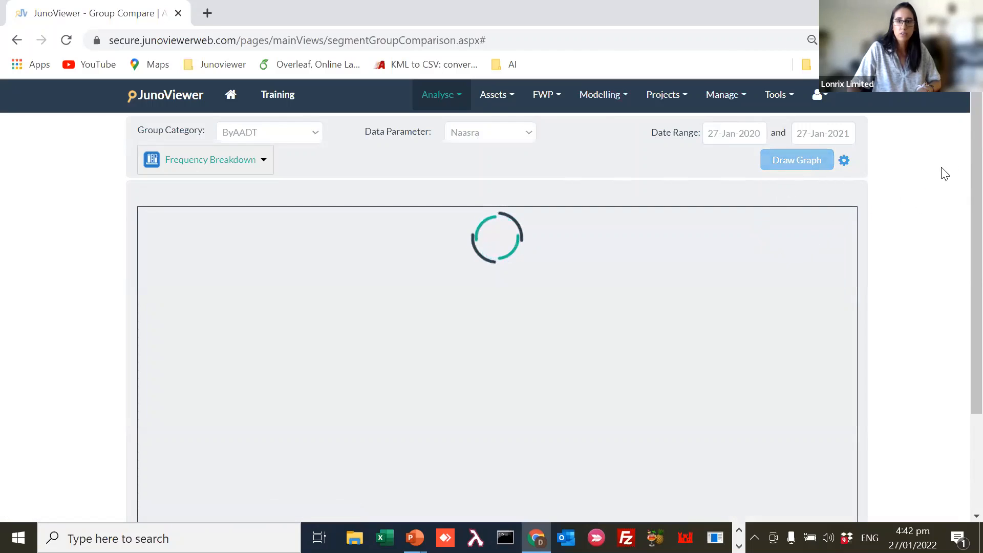
pyautogui.scroll(-2, 961, 164)
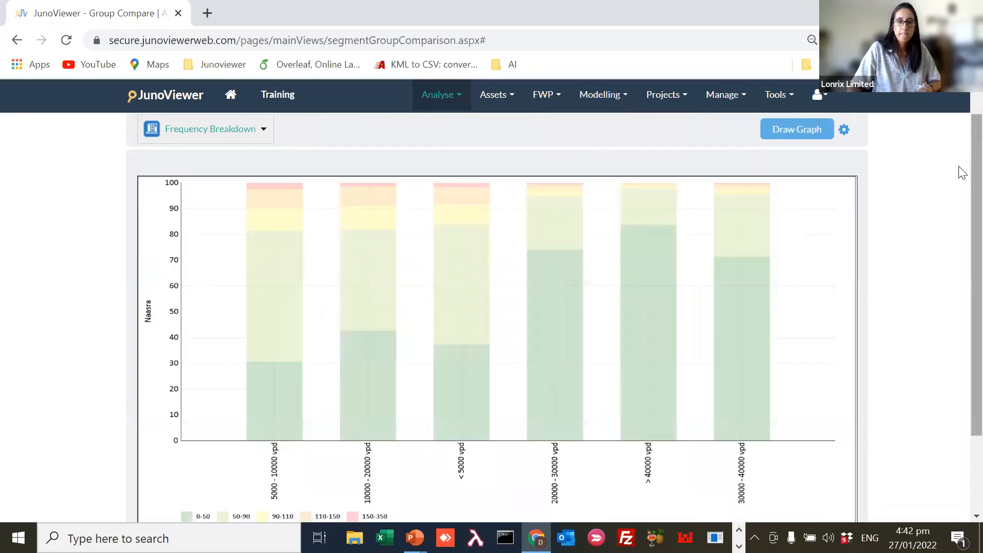
pyautogui.moveTo(959, 184); pyautogui.dragTo(959, 192)
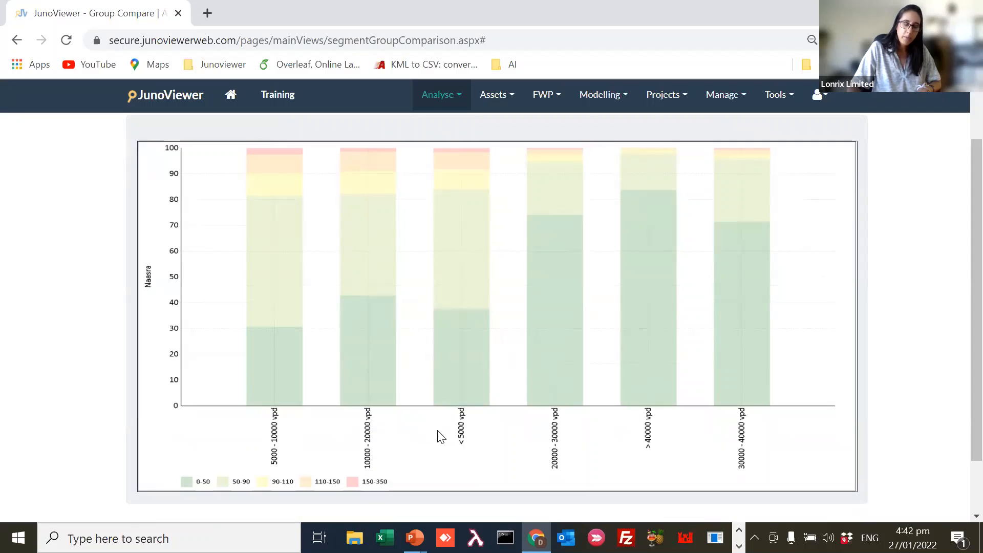
pyautogui.scroll(1, 517, 453)
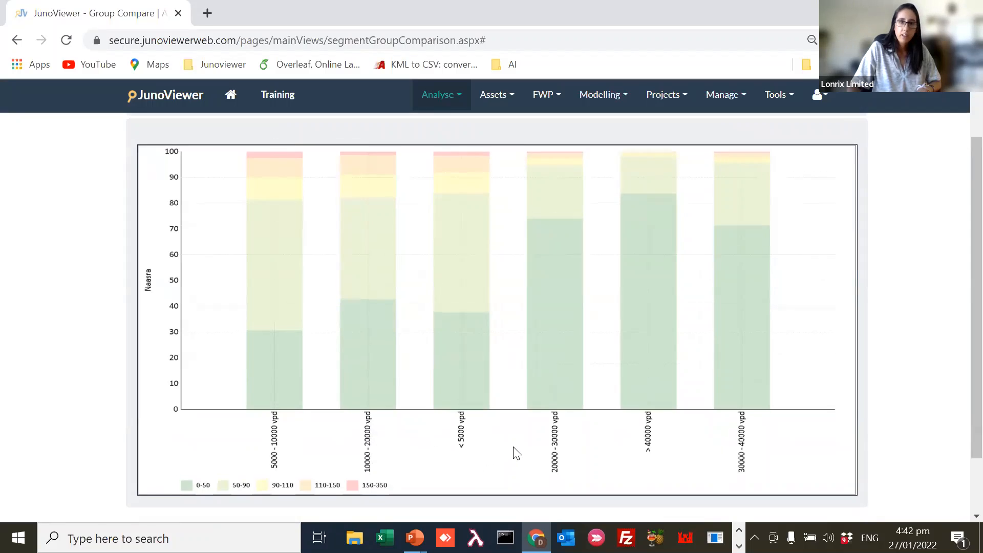
pyautogui.scroll(1, 517, 453)
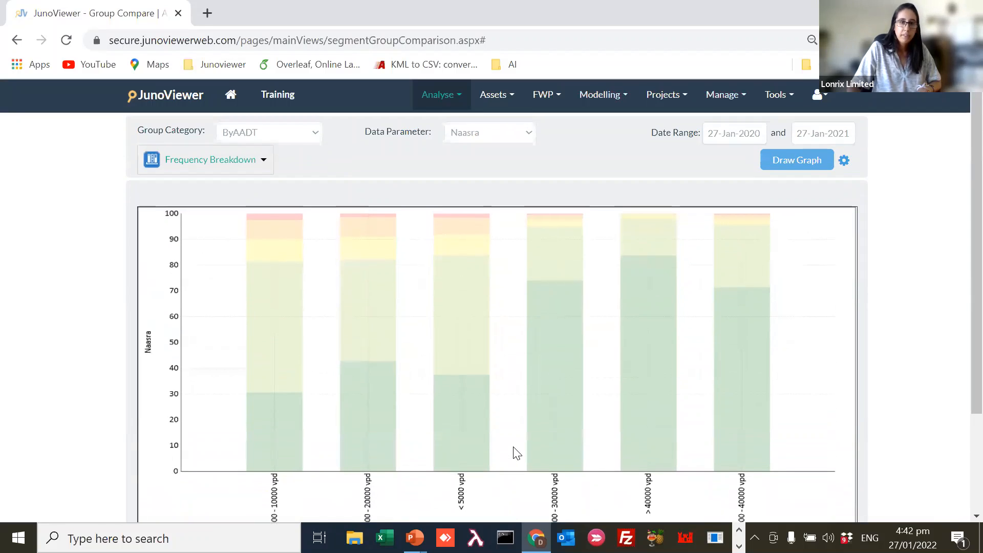
# Step: Switch the Naasra comparison to a High Low Graph, draw it and examine each traffic group's values and sample sizes
pyautogui.click(264, 162)
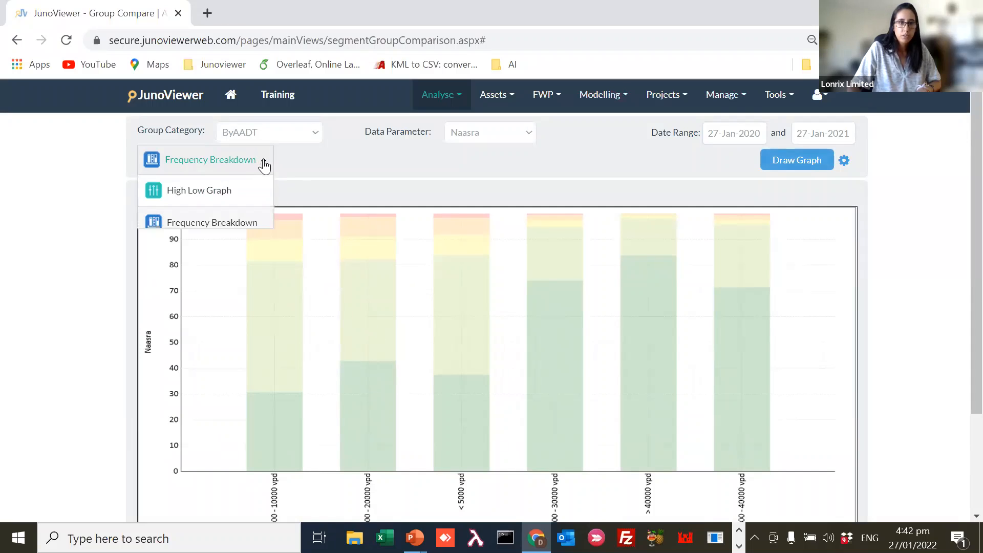
pyautogui.click(237, 190)
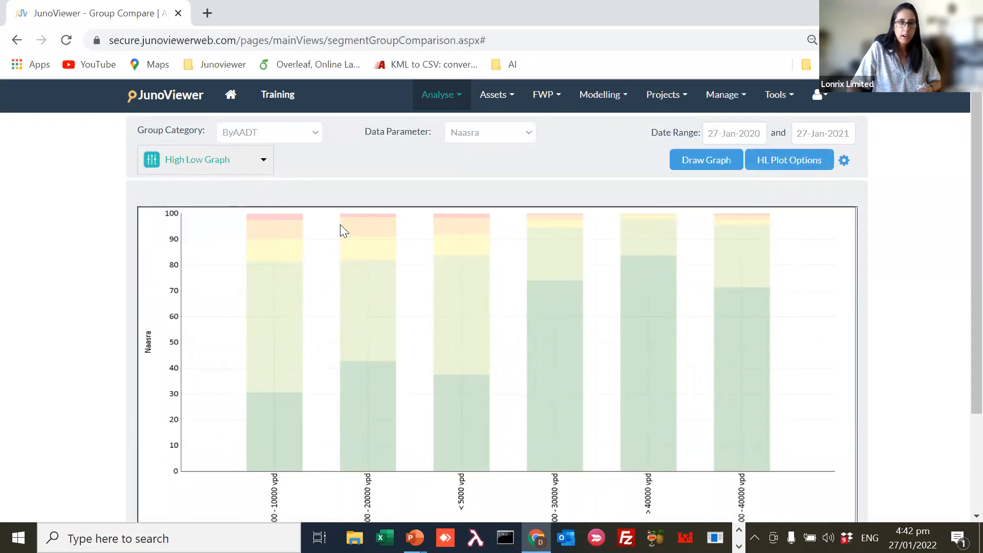
pyautogui.click(679, 169)
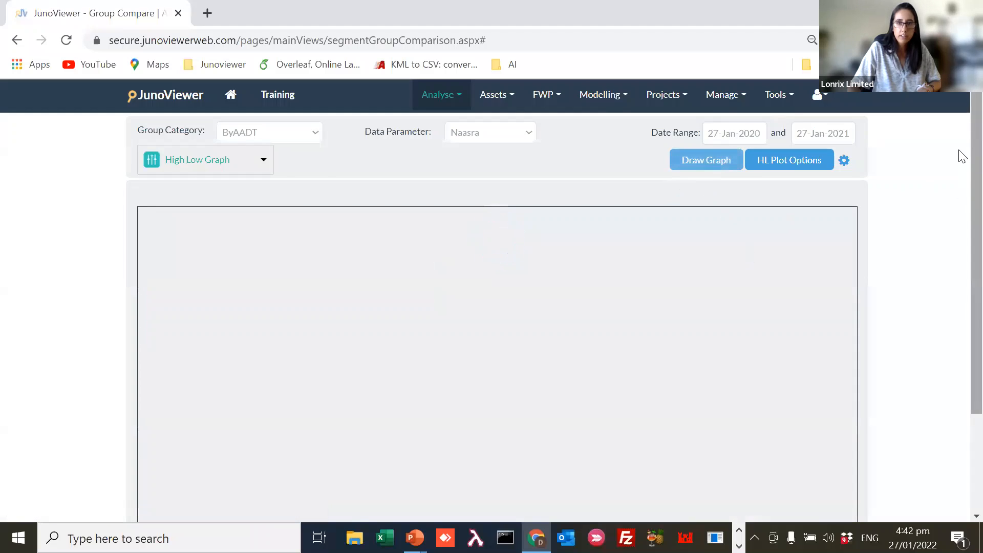
pyautogui.scroll(-1, 963, 156)
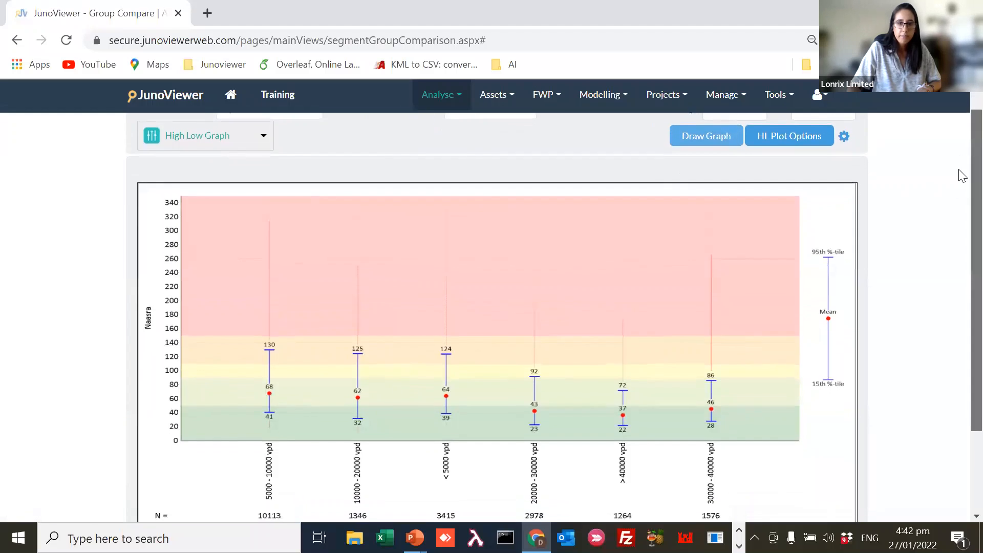
pyautogui.scroll(-2, 963, 175)
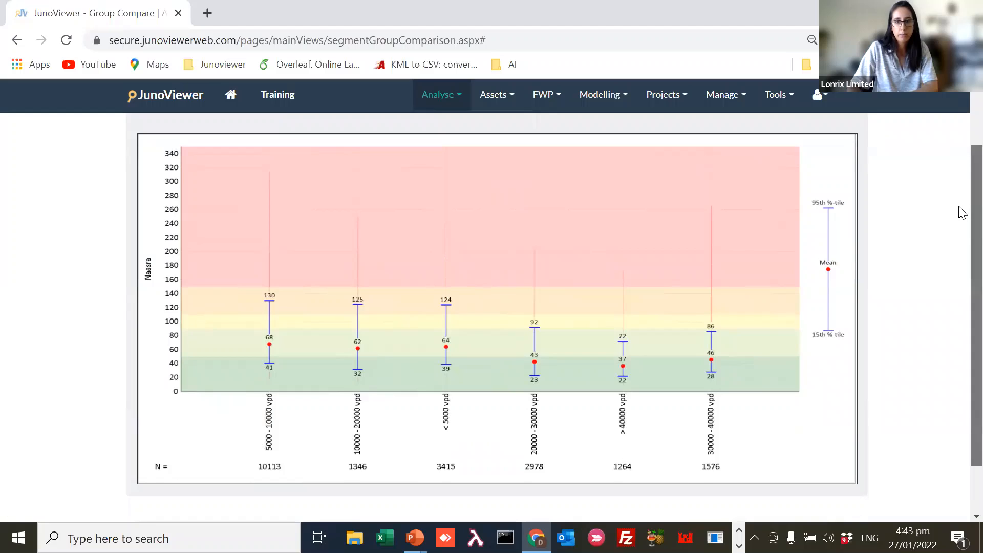
pyautogui.scroll(1, 959, 210)
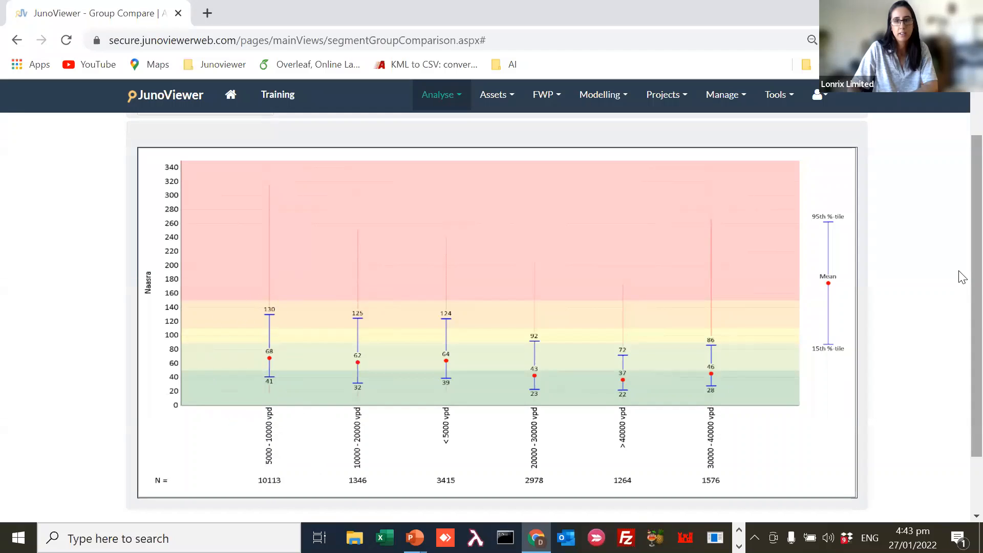
pyautogui.scroll(2, 960, 268)
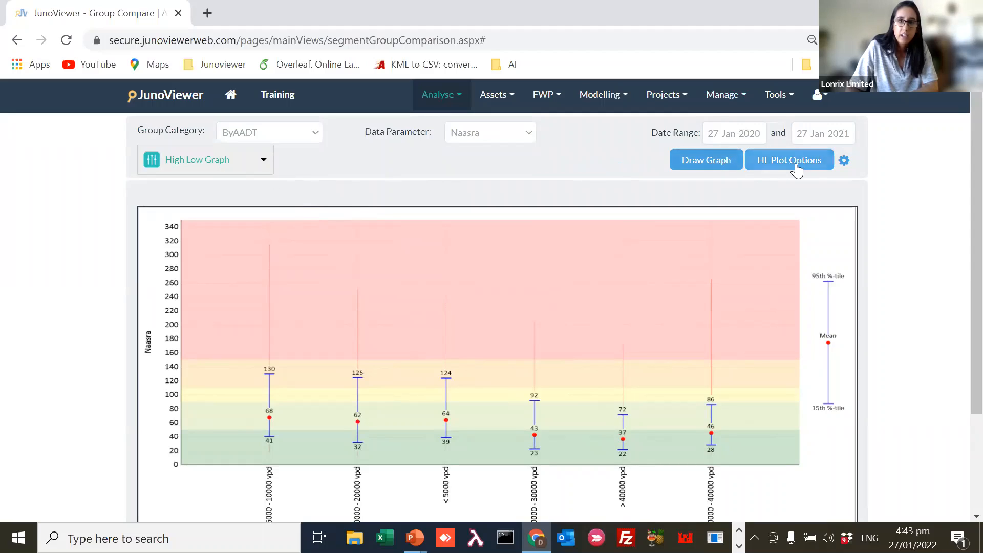
# Step: Review the font family choices and font size settings in the graph options, then close them without changes
pyautogui.click(844, 162)
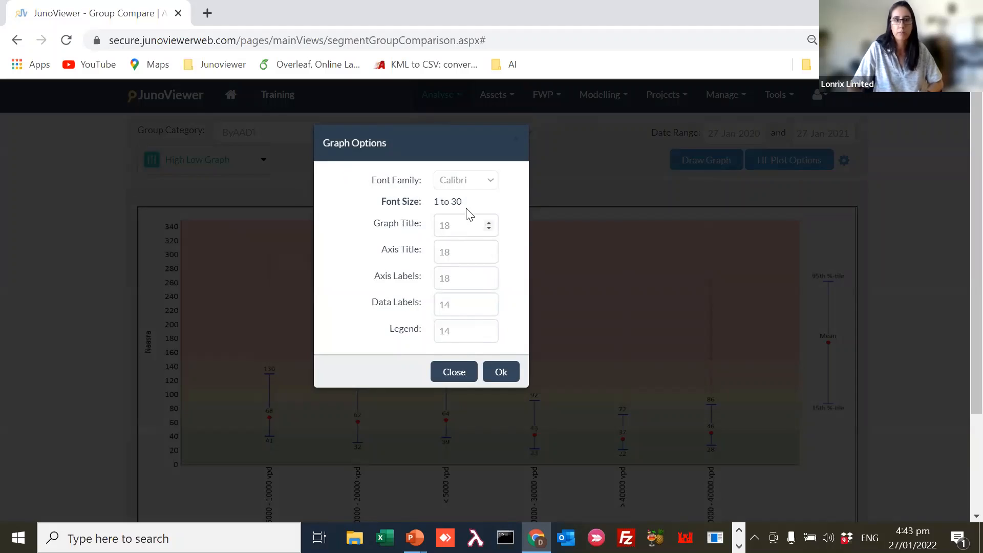
pyautogui.click(481, 183)
pyautogui.click(481, 185)
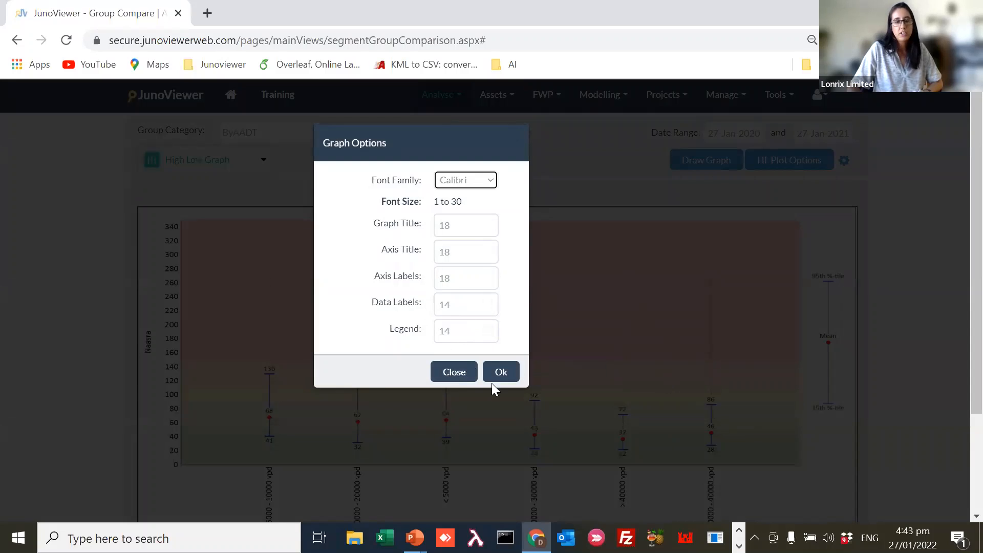
pyautogui.click(447, 373)
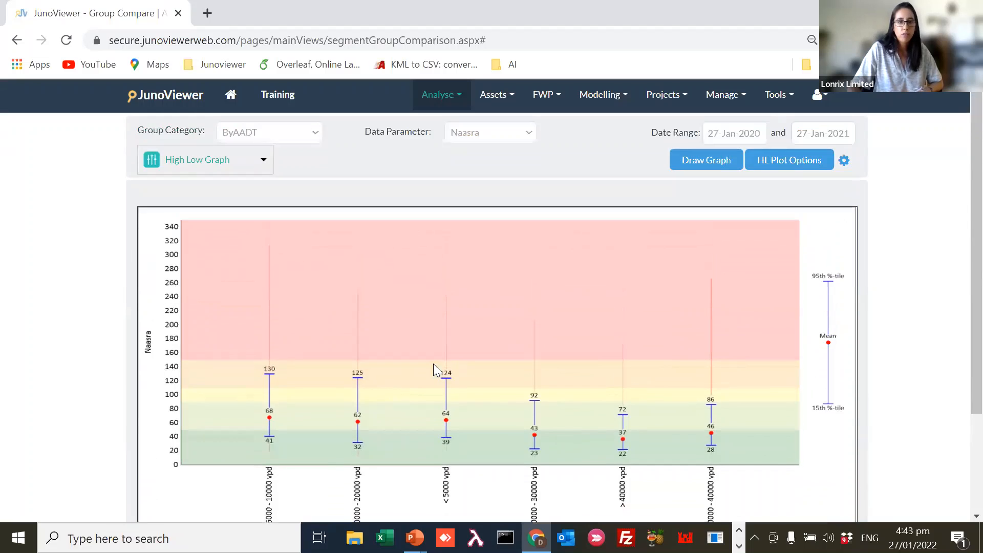
# Step: Set the graph's axis title font size to 19 and apply it to the Naasra High Low Graph
pyautogui.click(843, 160)
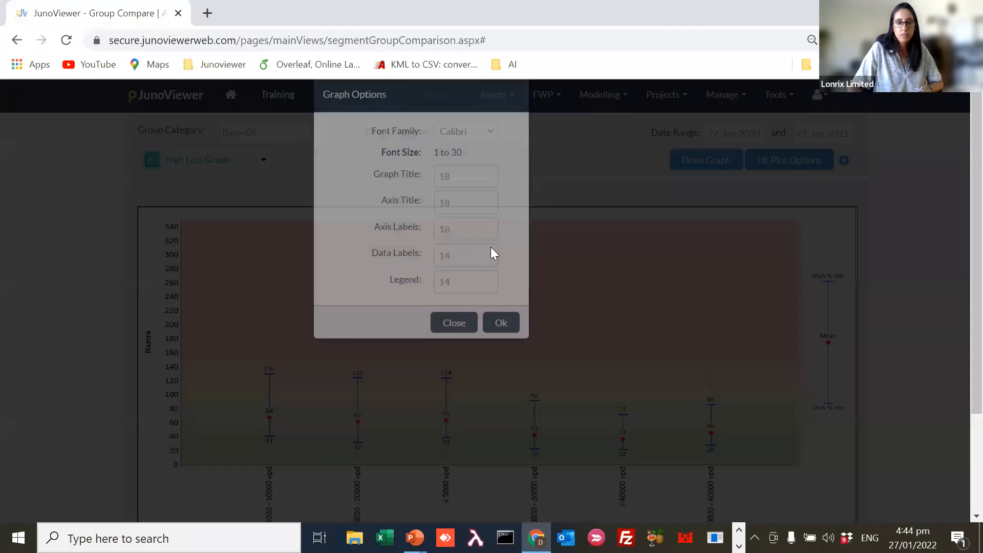
pyautogui.click(491, 249)
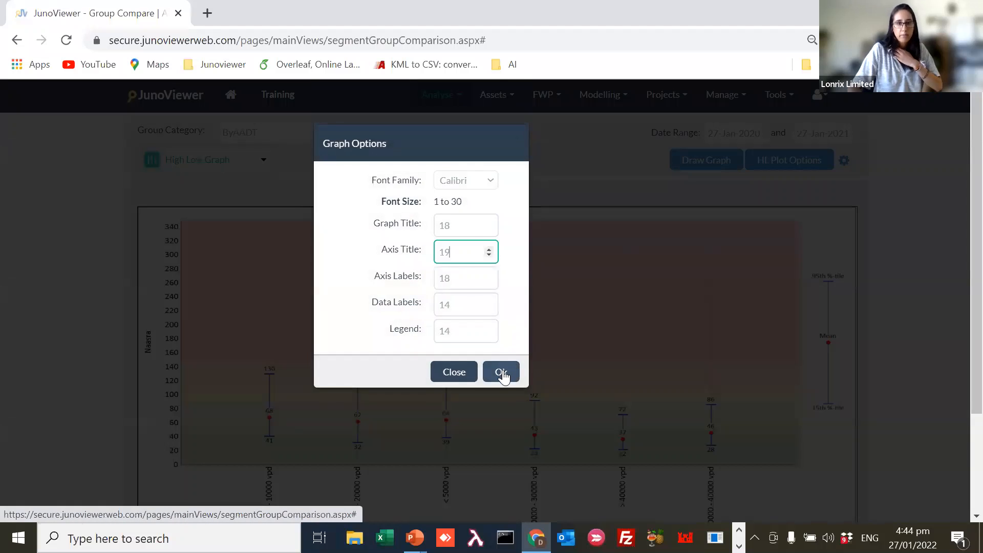
pyautogui.click(500, 372)
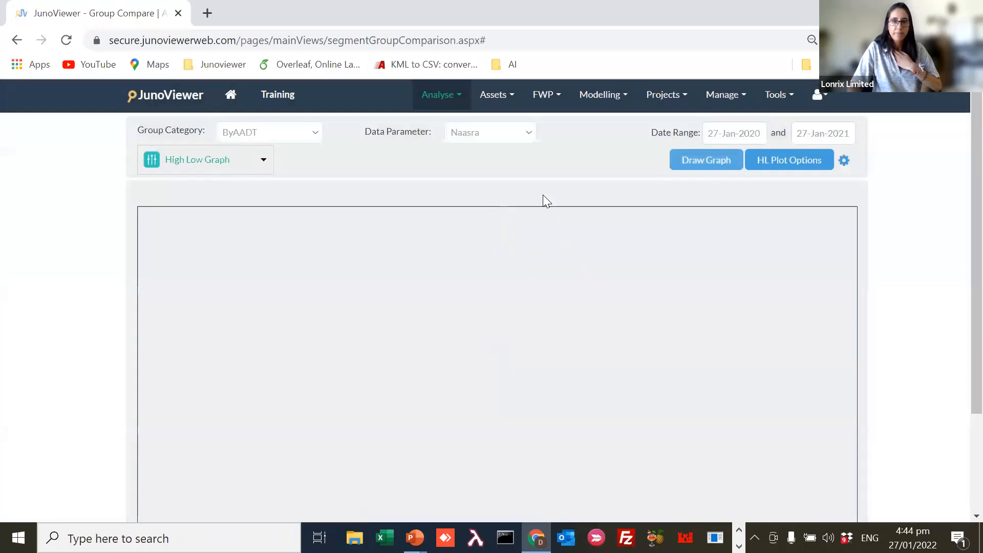
pyautogui.click(504, 134)
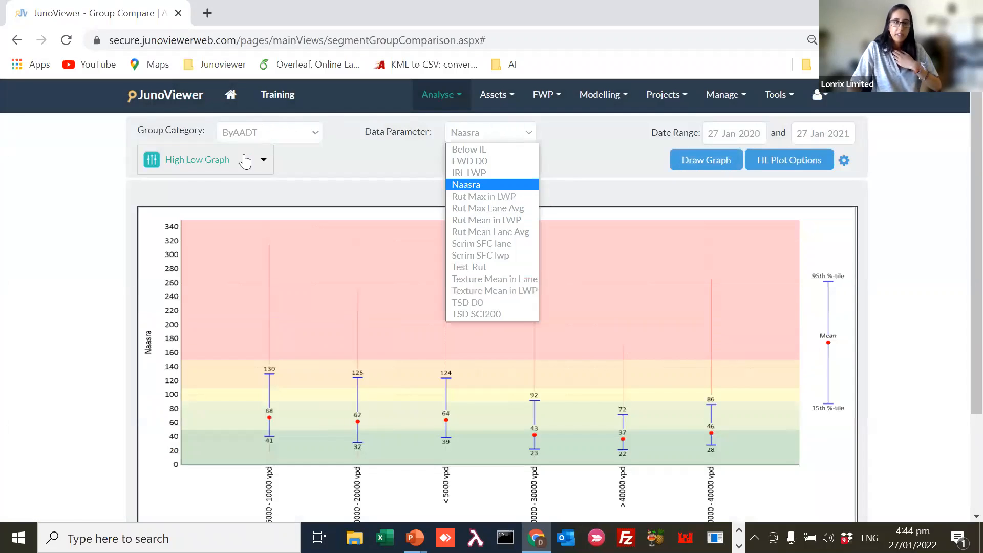
pyautogui.click(423, 98)
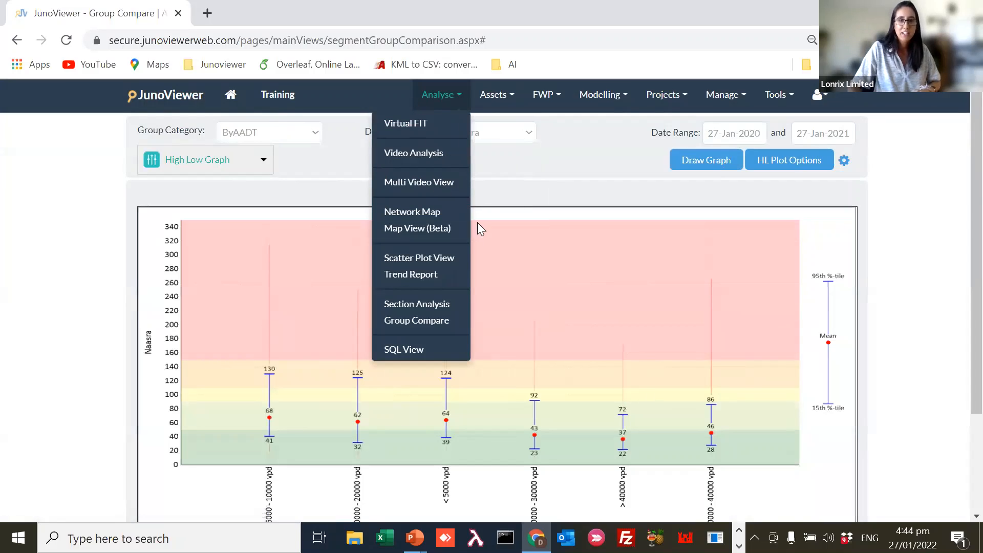
pyautogui.click(533, 172)
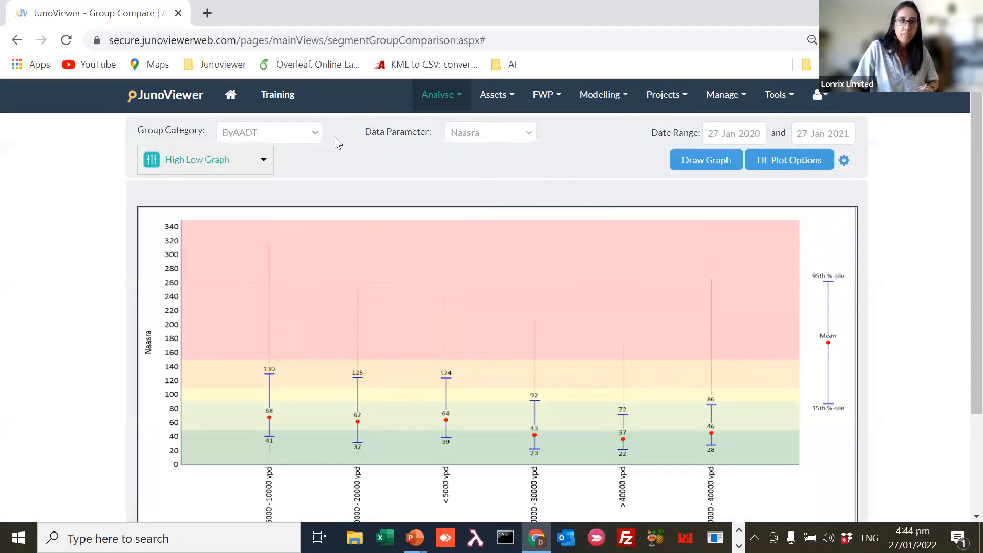
pyautogui.click(307, 134)
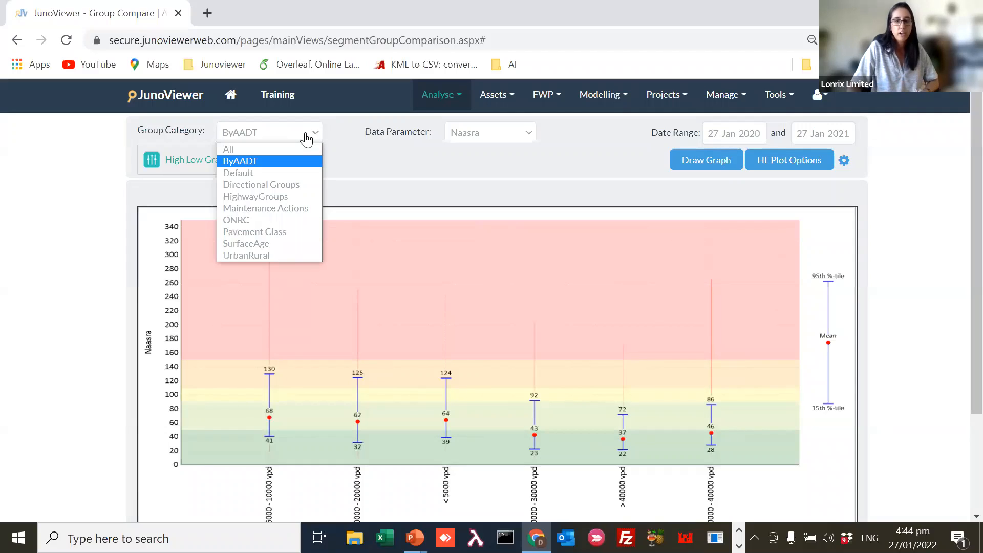
pyautogui.click(383, 152)
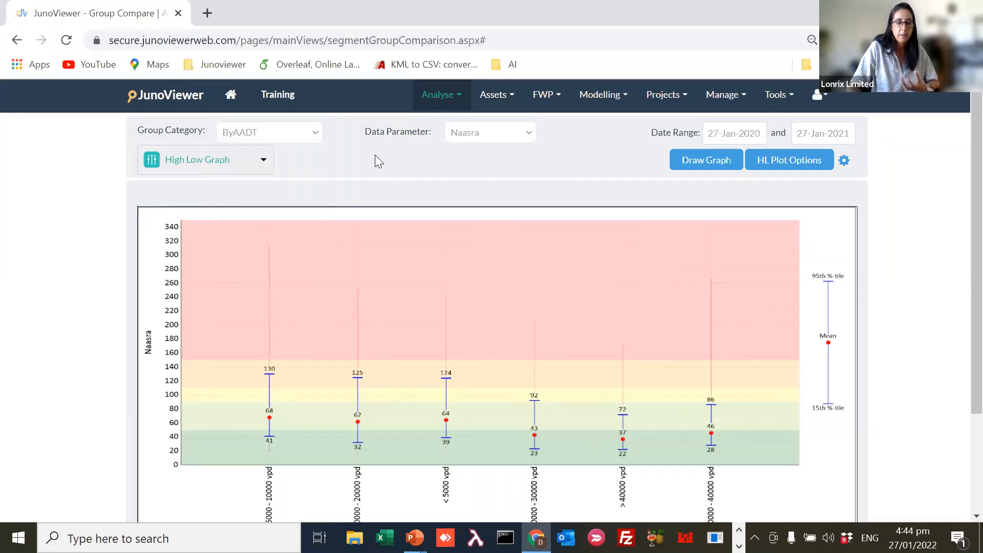